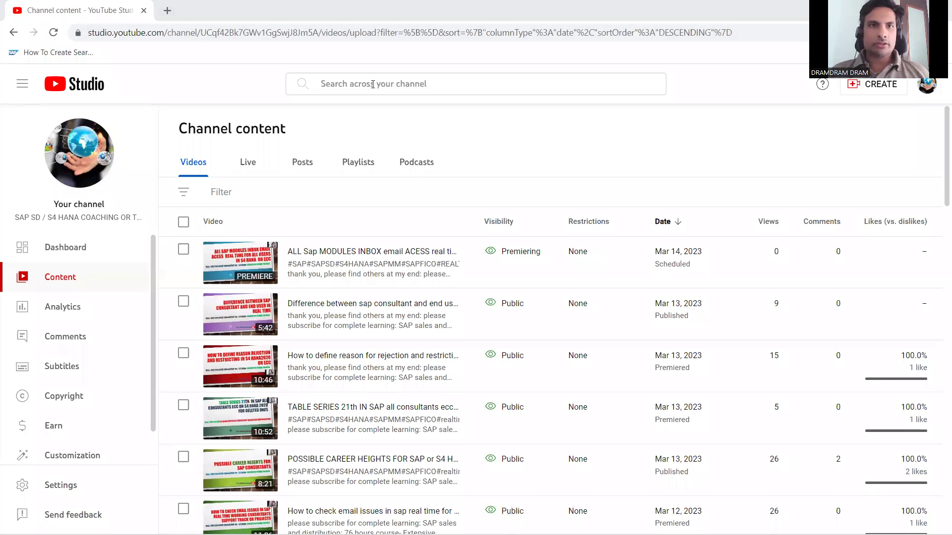
- Switch from the YouTube Studio content list to the Udemy instructor profile window
key("alt+Tab")
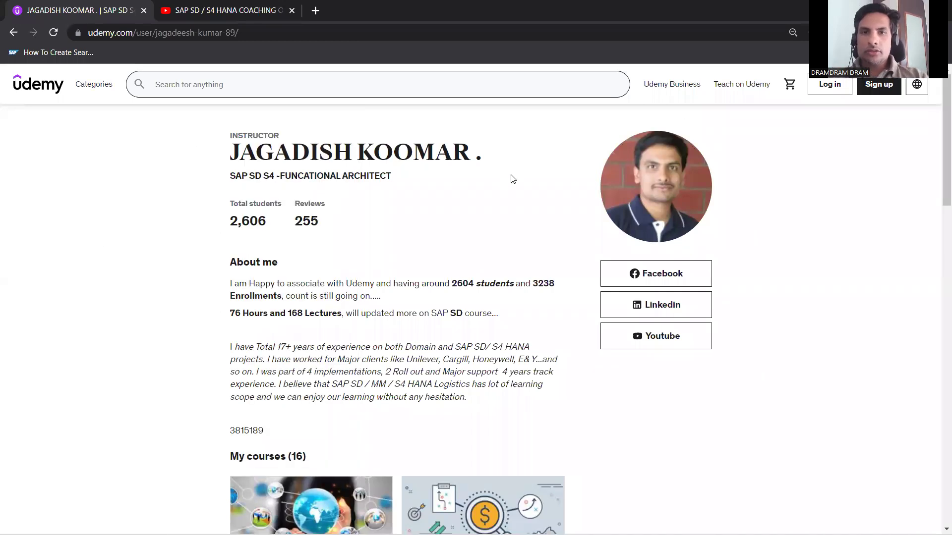
left_click_drag(944, 144, 944, 199)
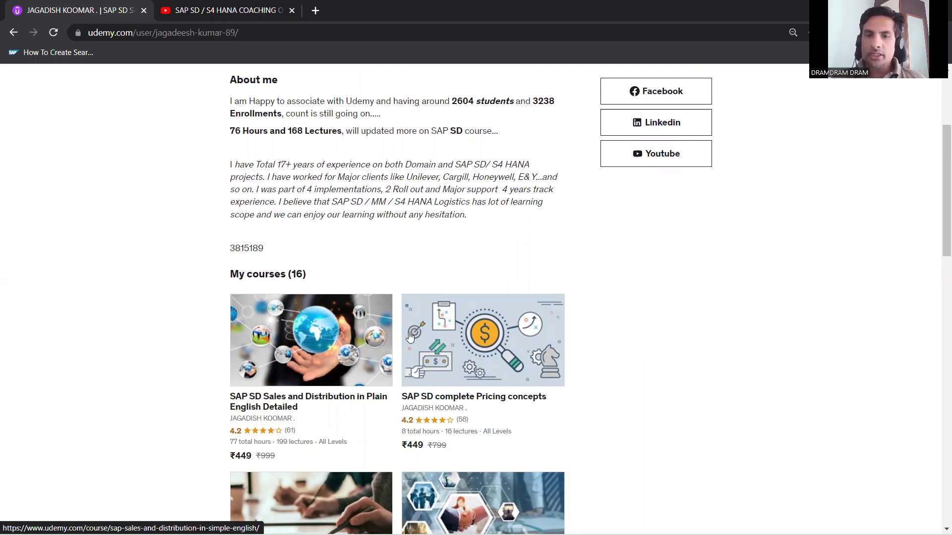
left_click_drag(939, 190, 937, 233)
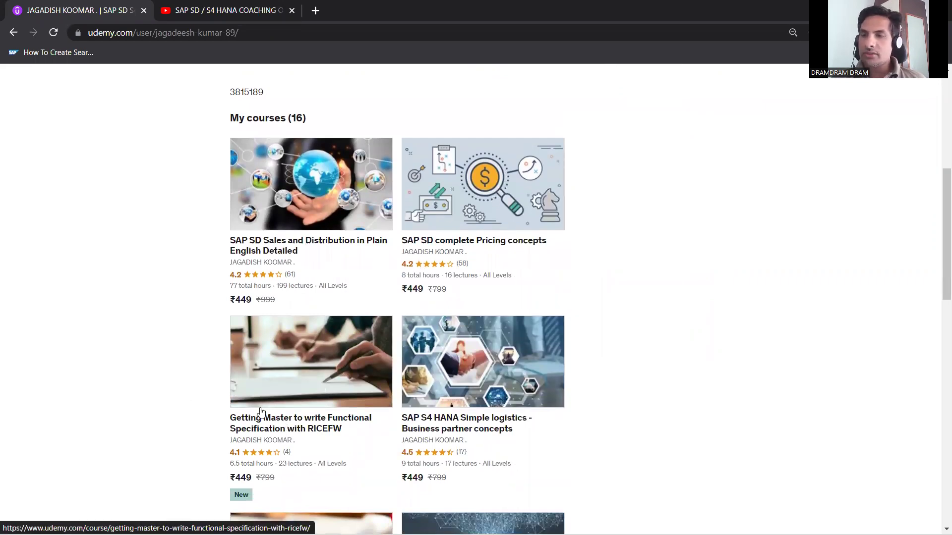
mouse_move(943, 217)
left_mouse_down()
mouse_move(937, 292)
mouse_move(938, 149)
left_mouse_up()
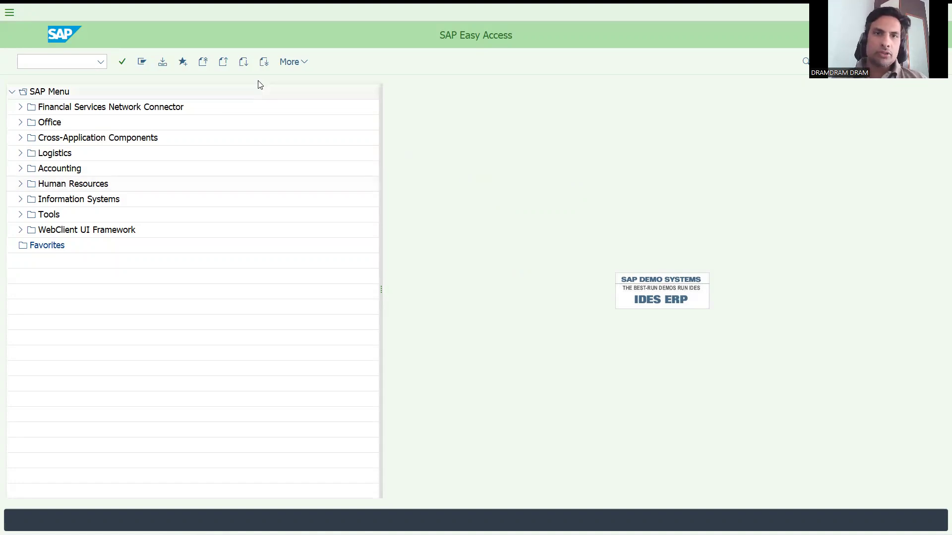
- Run transaction SO23 and keep the list type on Shared distribution list
left_click(58, 62)
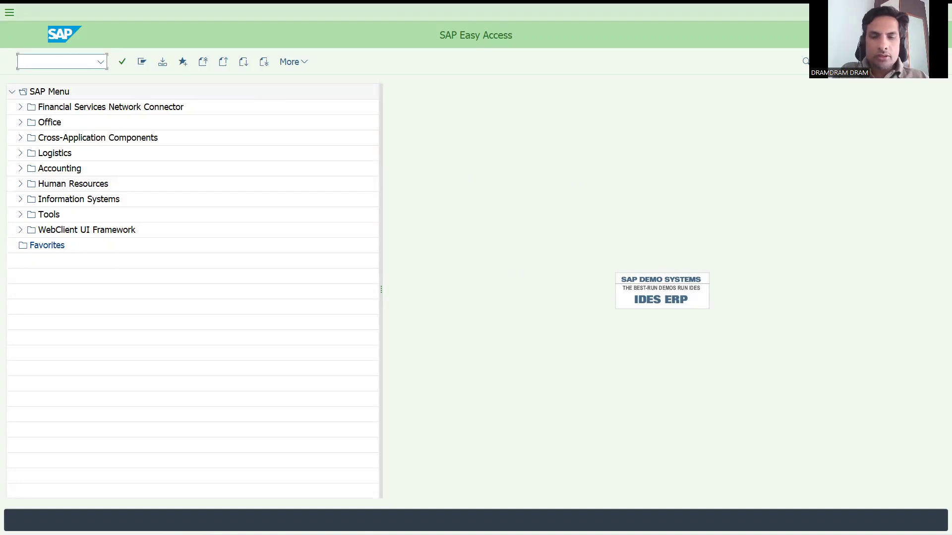
type("so23")
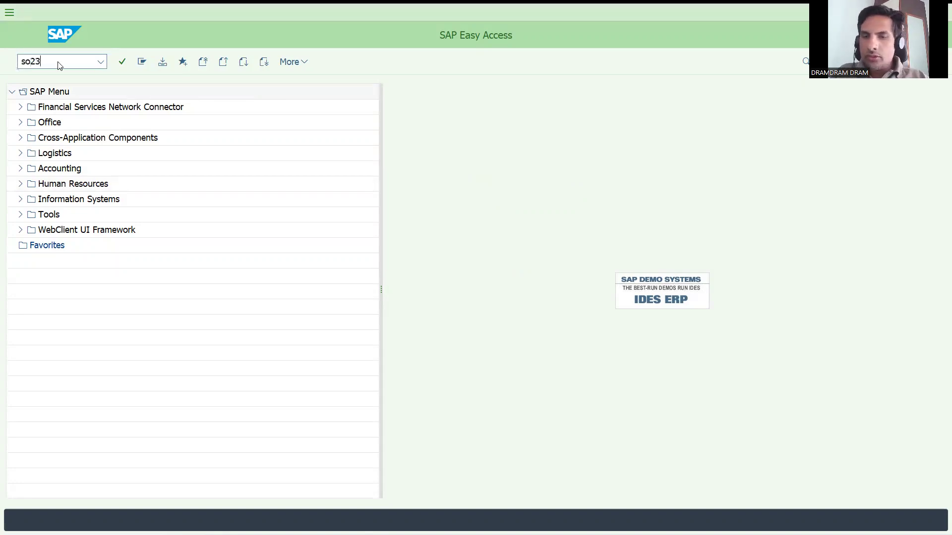
key("Return")
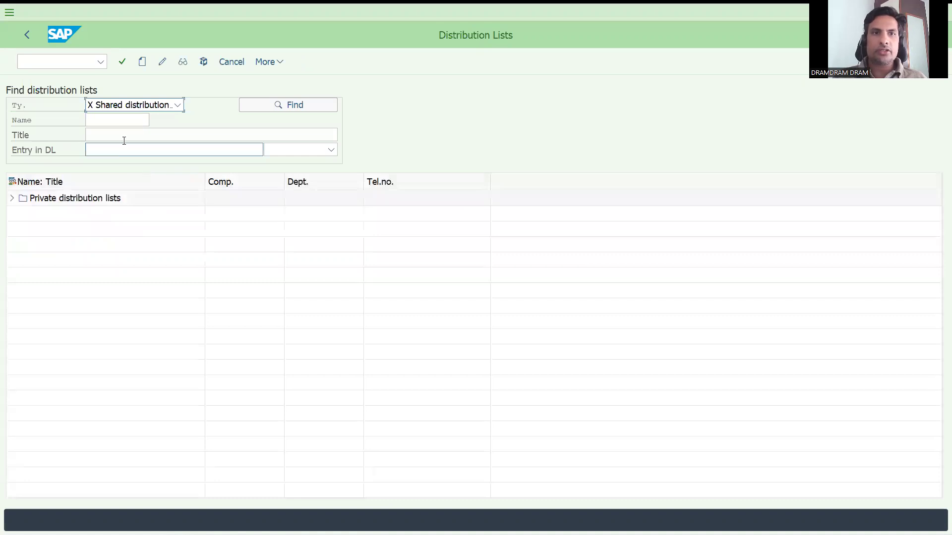
left_click(141, 104)
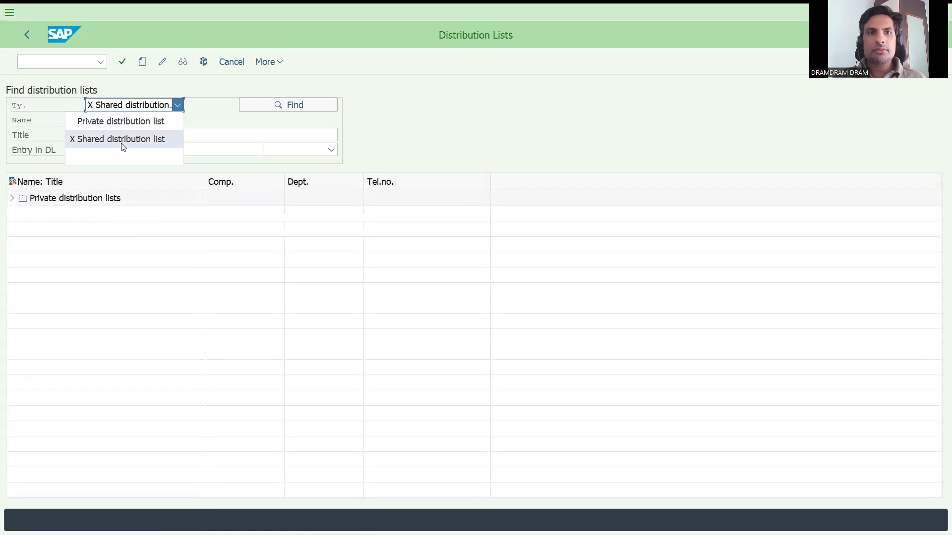
left_click(131, 107)
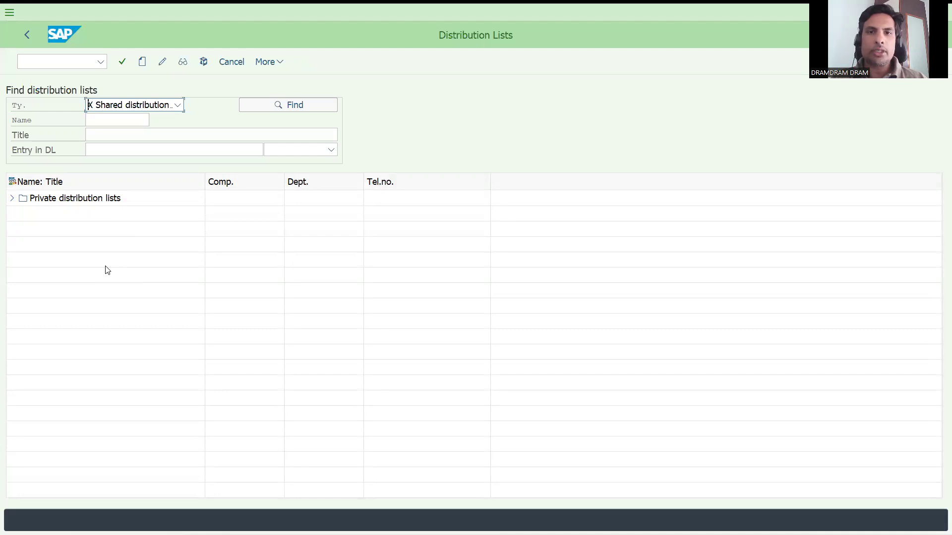
- Recheck the type dropdown, leaving it on Shared, and toggle the private lists folder
left_click(124, 105)
left_click(125, 108)
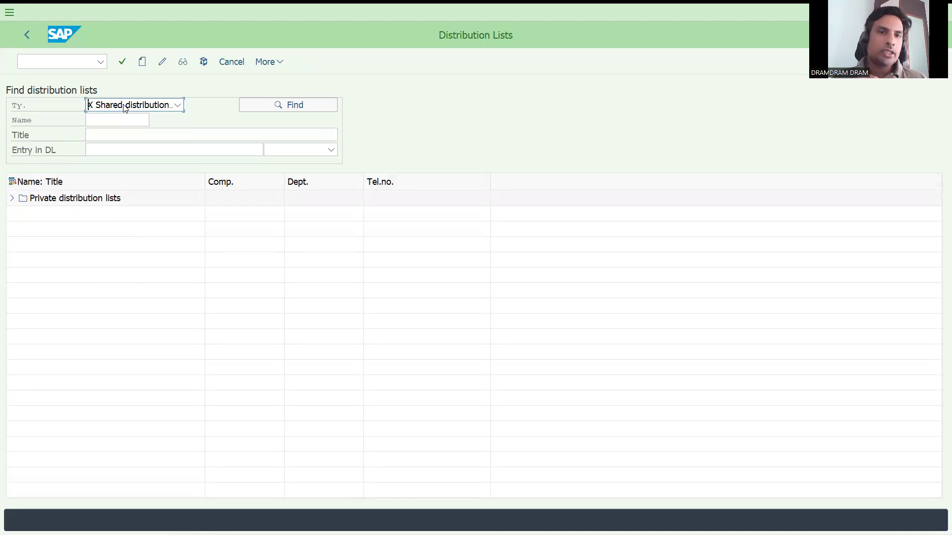
left_click(125, 107)
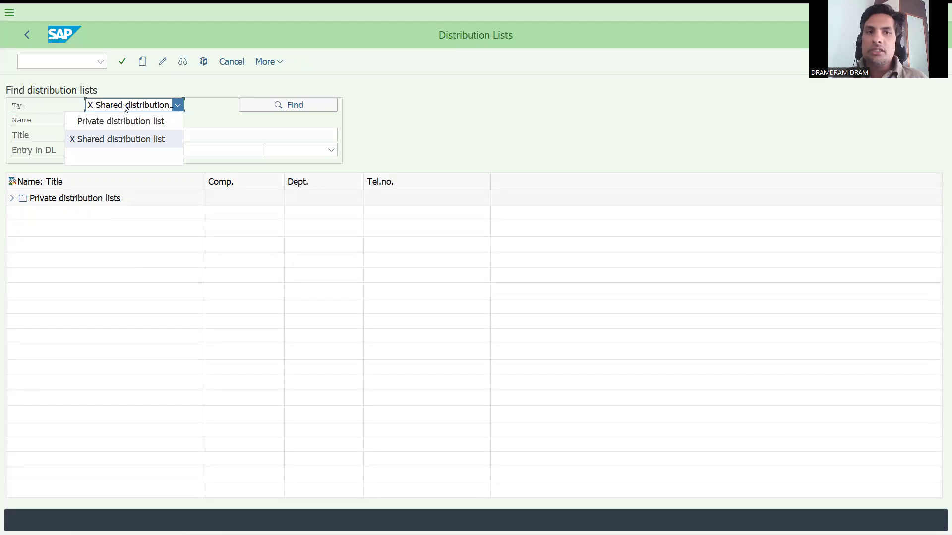
left_click(124, 108)
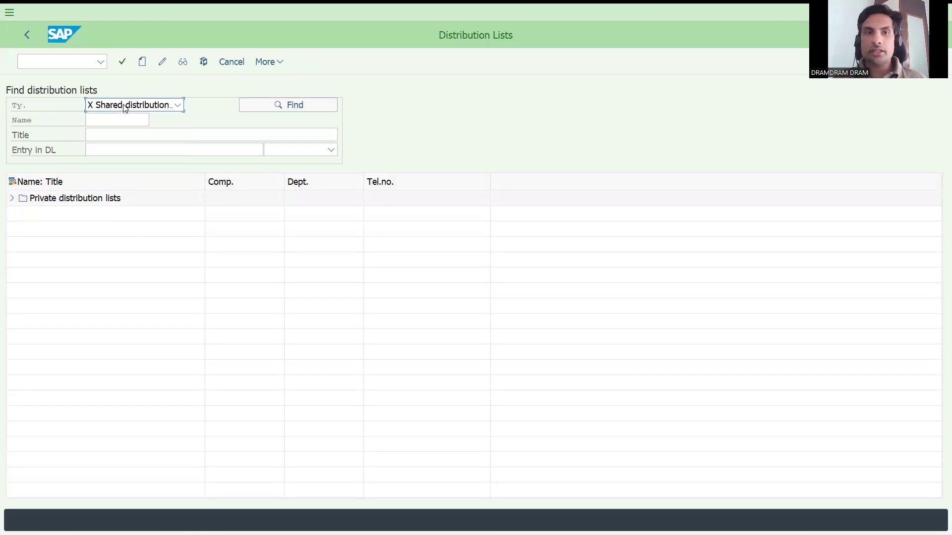
left_click(125, 108)
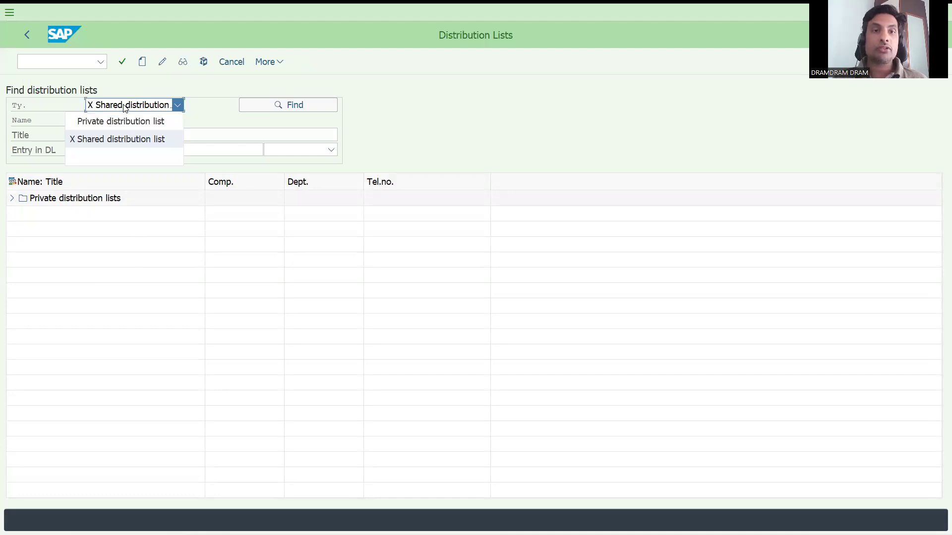
left_click(125, 107)
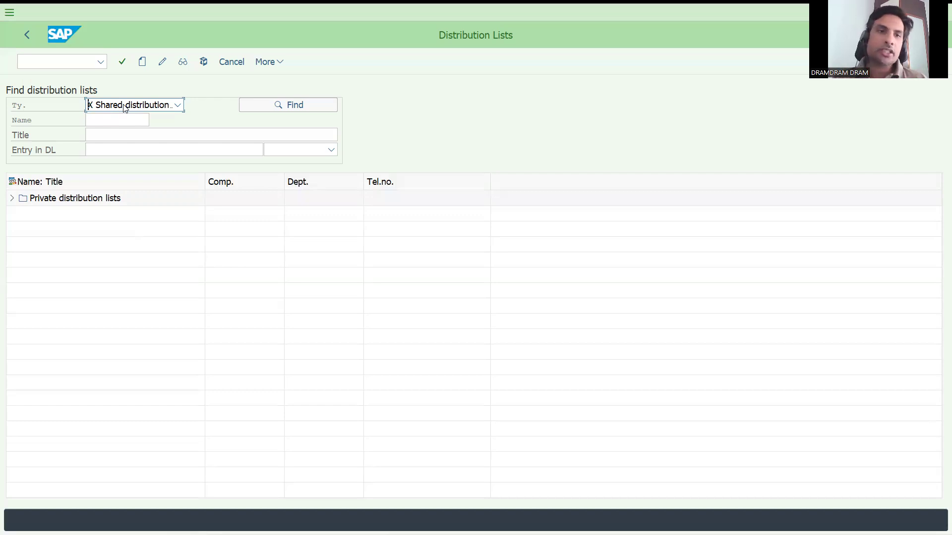
left_click(14, 200)
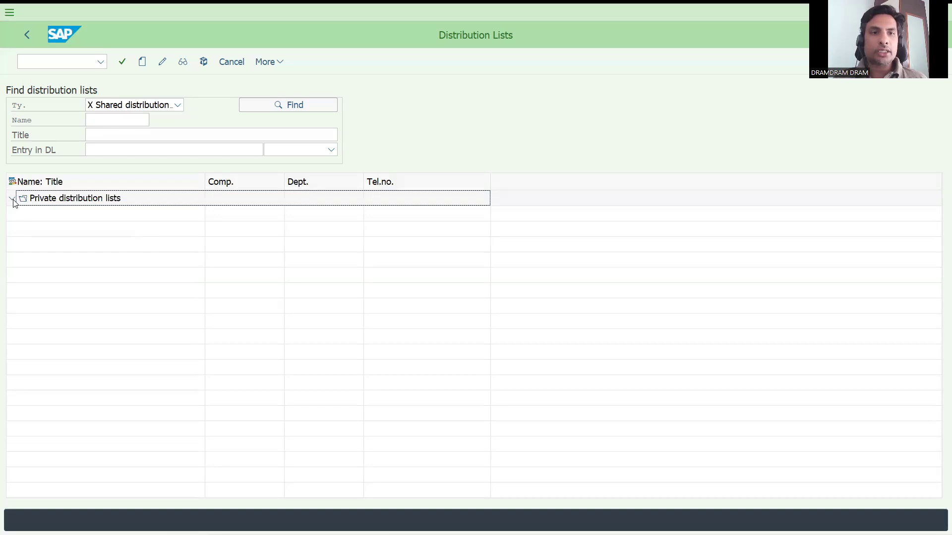
left_click(139, 120)
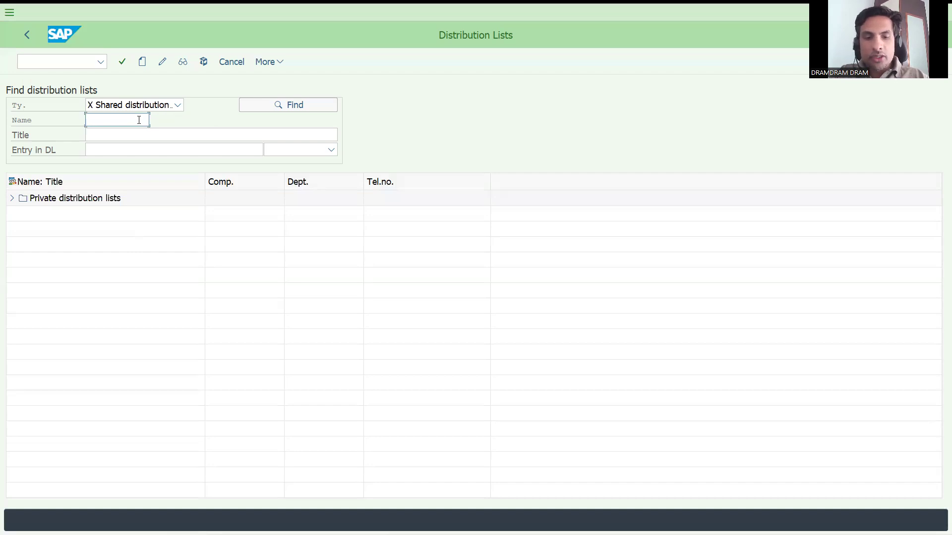
type("sales")
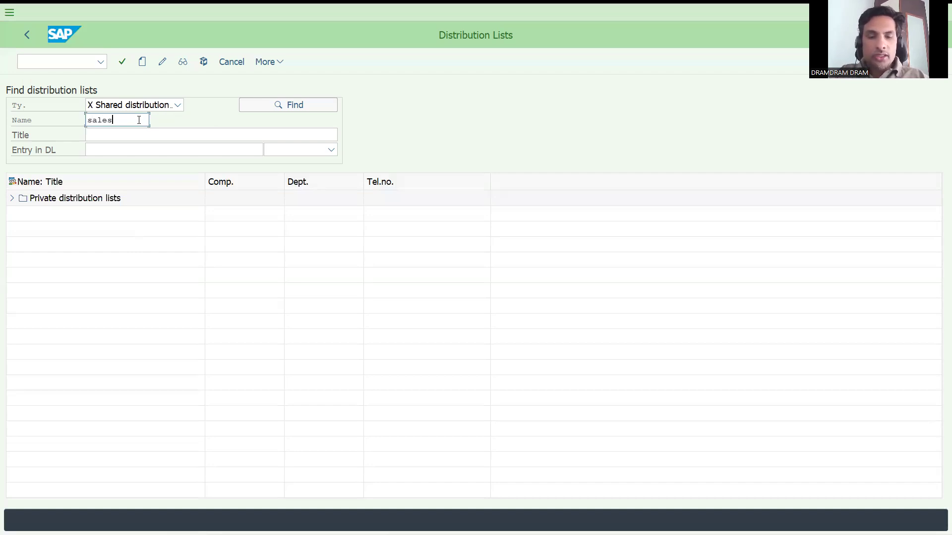
type("DB")
- Search for list salesDB titled salesOTCDB and dismiss the no-lists-found message
left_click(121, 134)
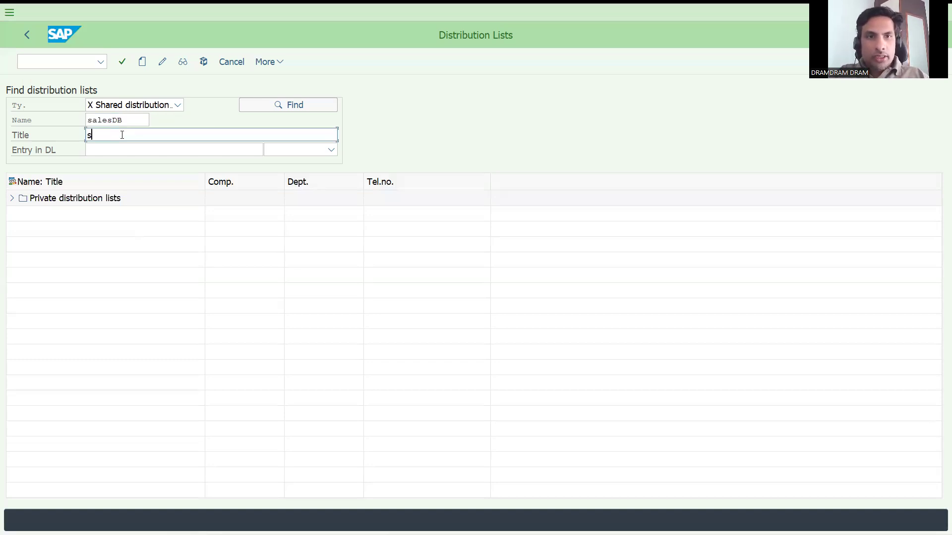
type("sales")
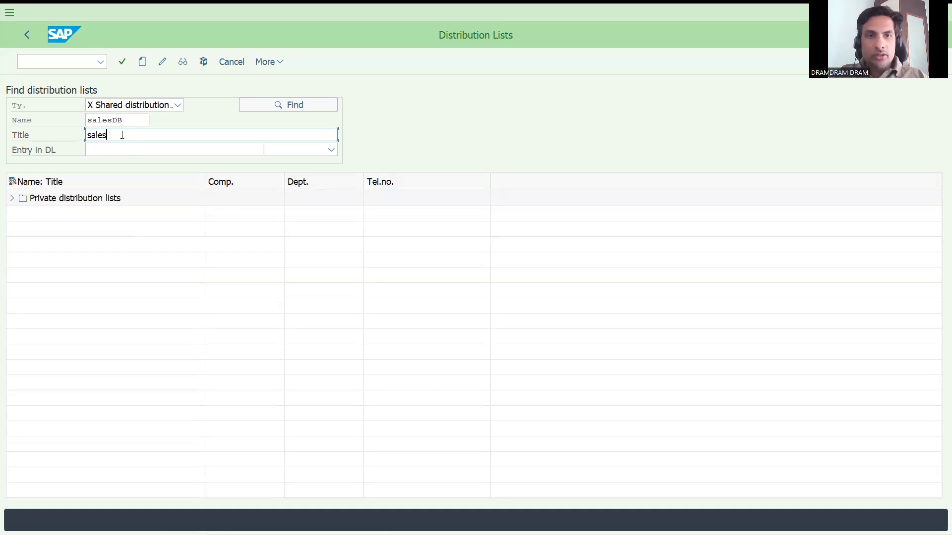
type("OT")
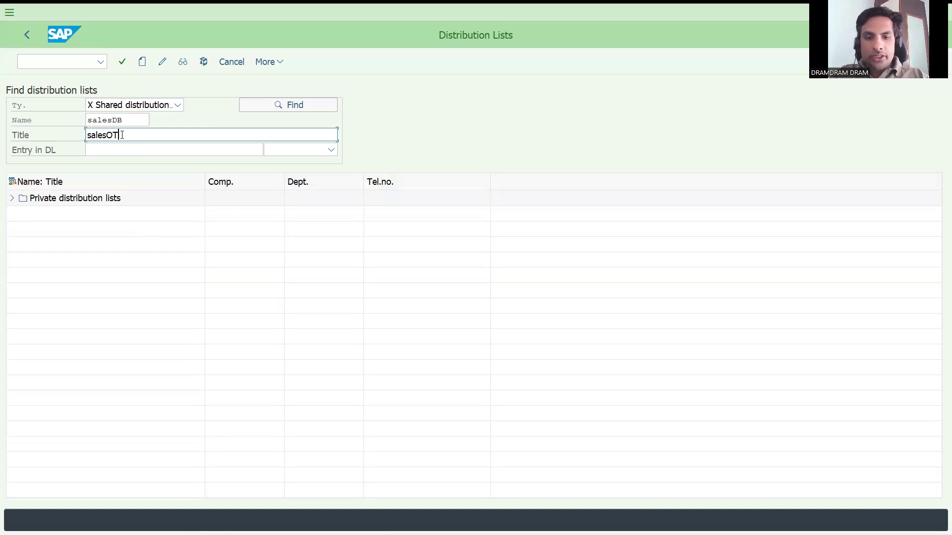
type("CD")
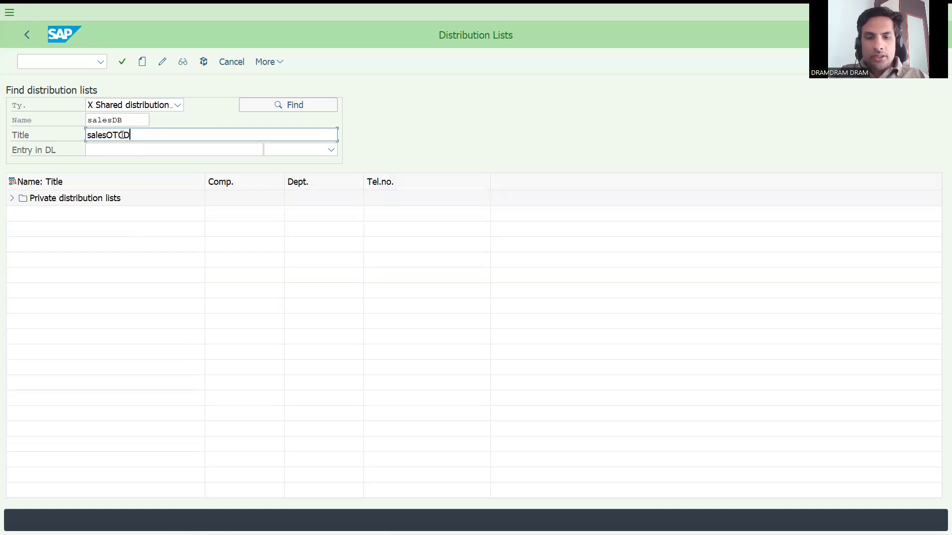
type("B")
left_click(123, 150)
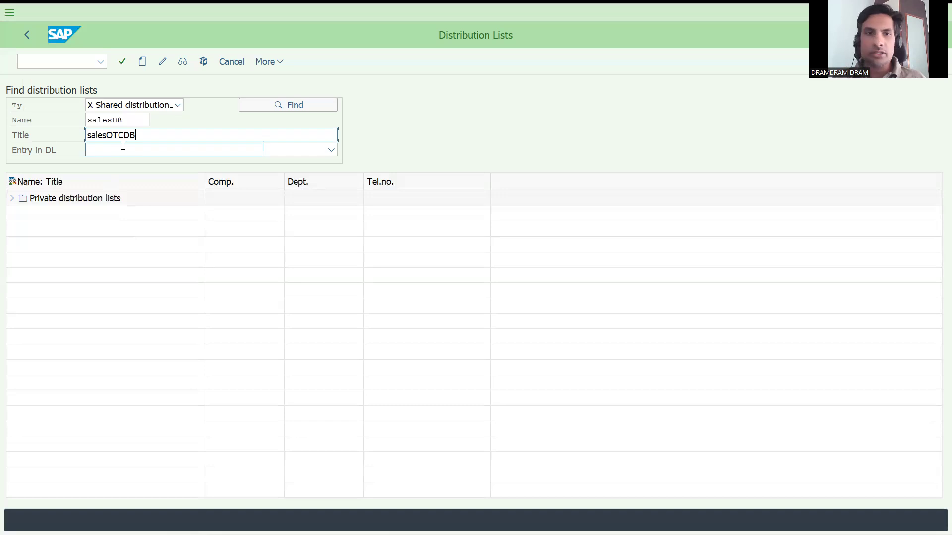
left_click(290, 110)
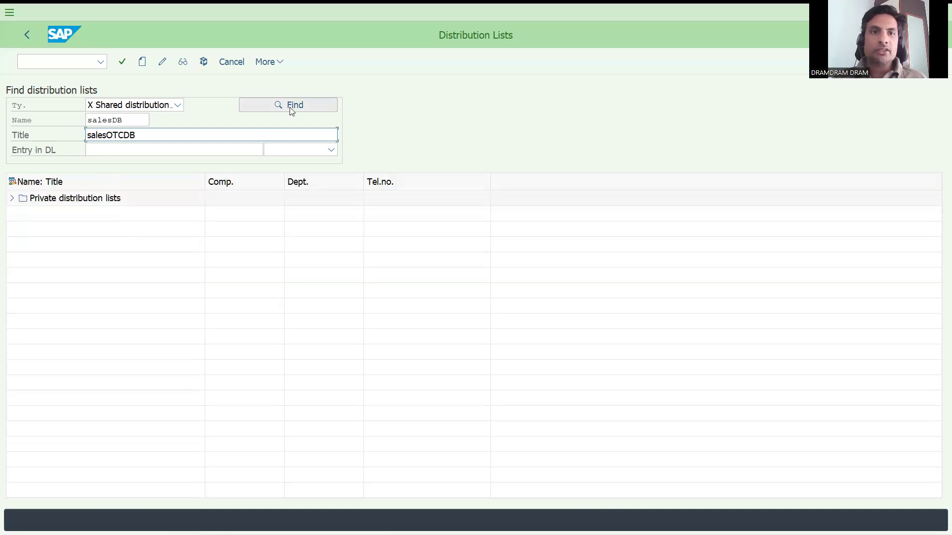
left_click(289, 108)
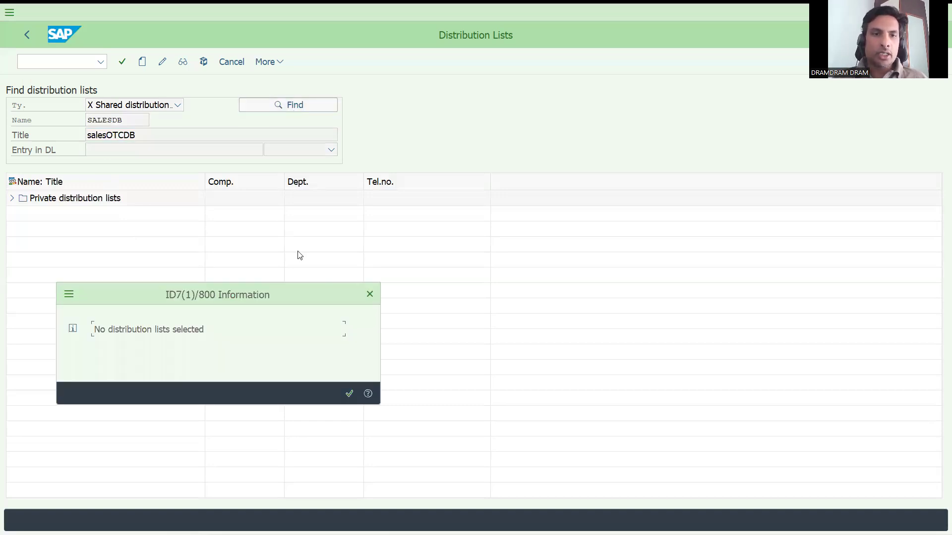
left_click(349, 394)
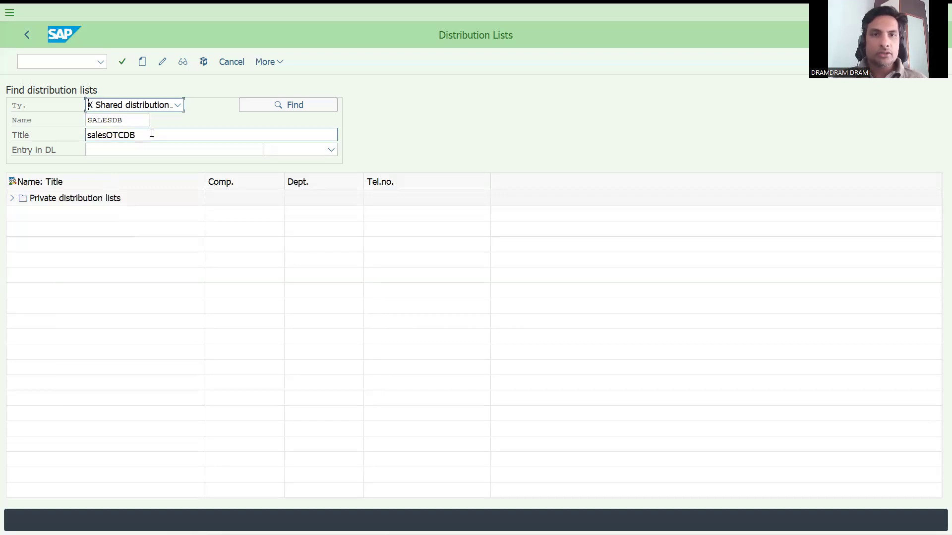
- Paste salesOTCDB into Entry in DL with shared list type C, then create the list
double_click(115, 135)
key("ctrl+c")
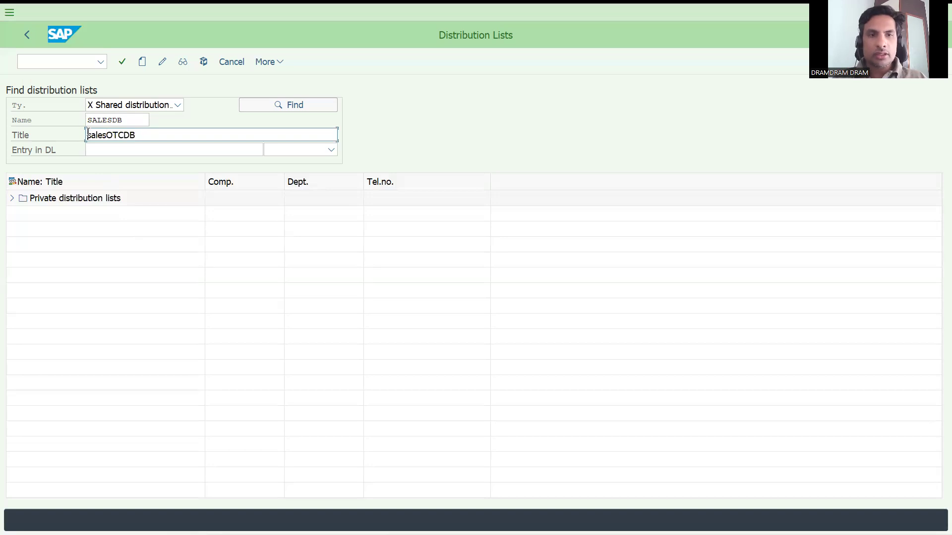
left_click(136, 147)
key("ctrl+v")
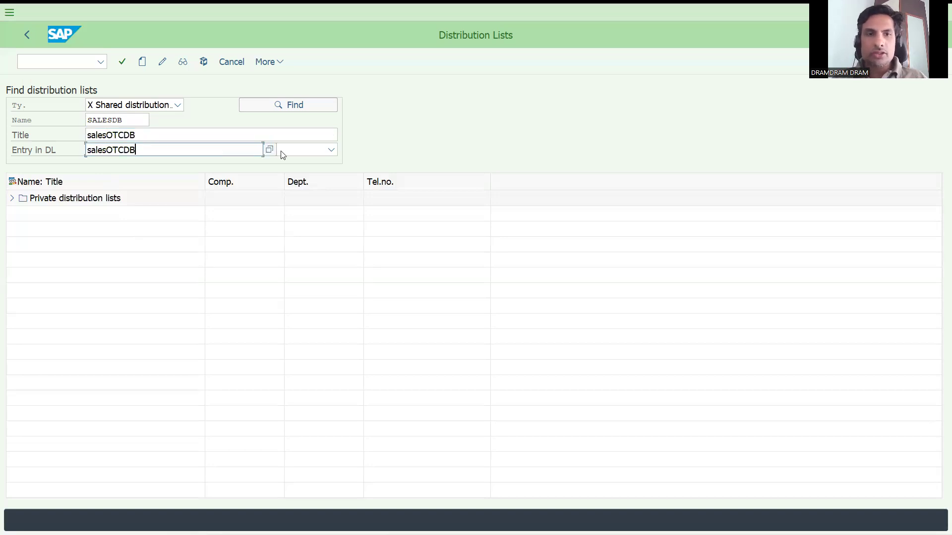
left_click(298, 149)
left_click(332, 150)
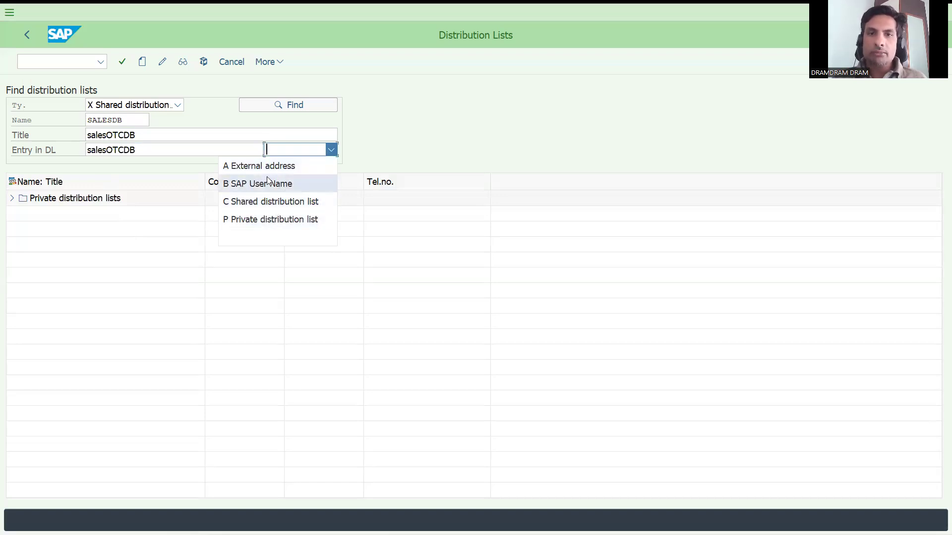
left_click(266, 199)
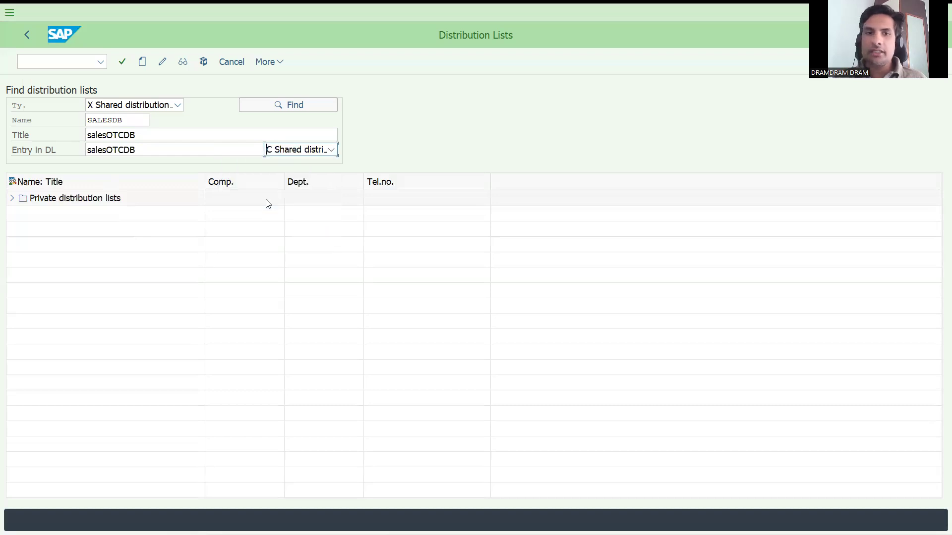
left_click(141, 61)
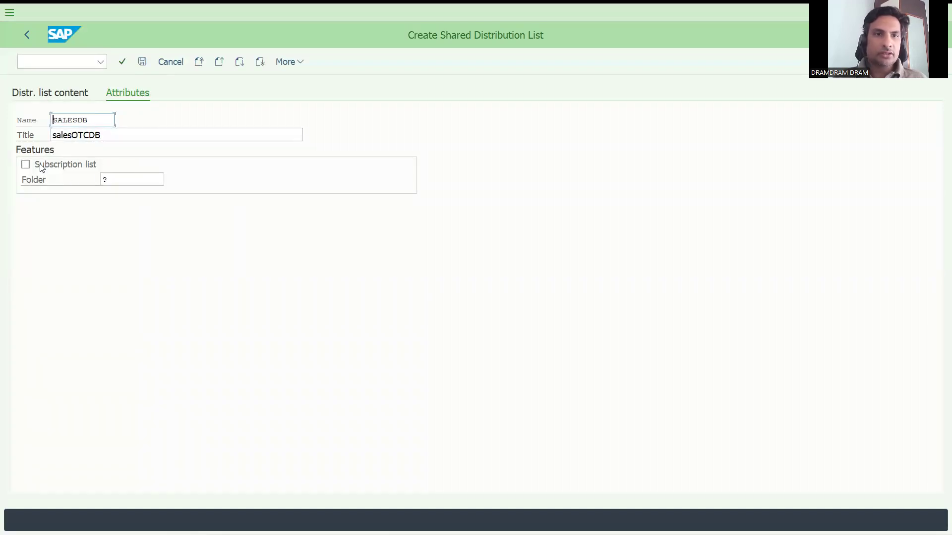
- On the Attributes tab, open Folder Selection through value help for the Folder field
left_click(25, 164)
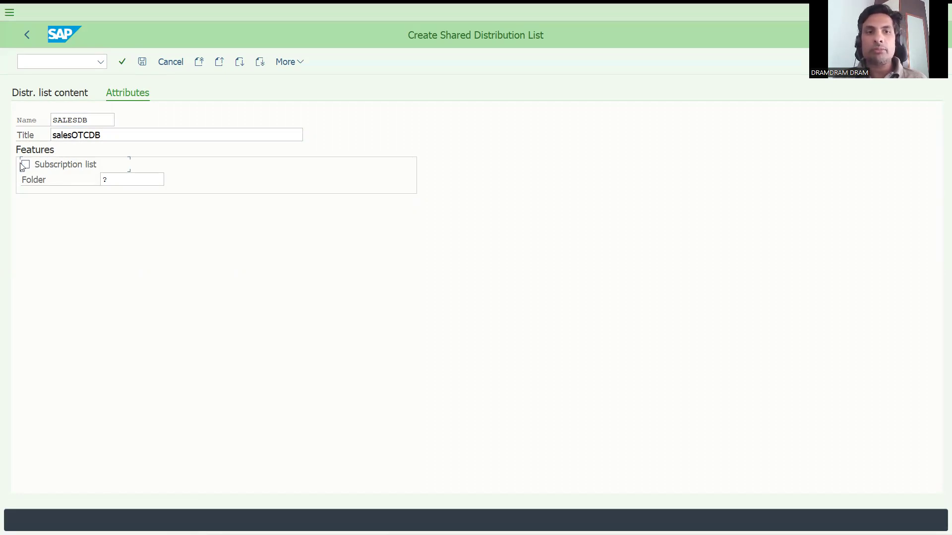
left_click(142, 179)
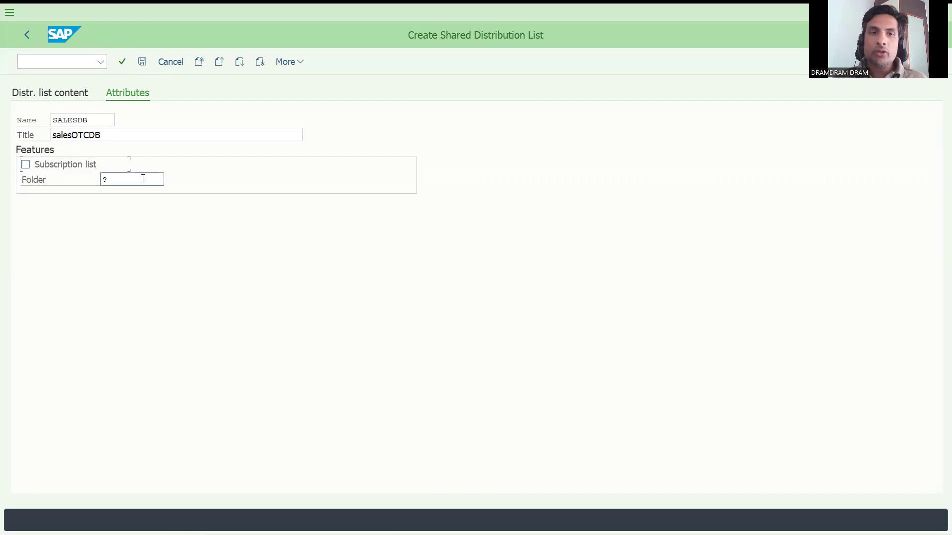
left_click(142, 179)
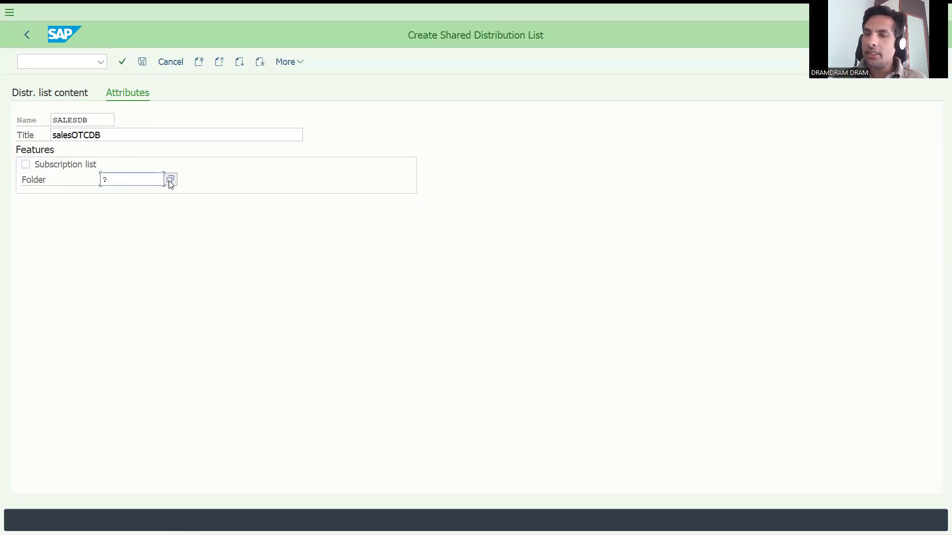
left_click(171, 181)
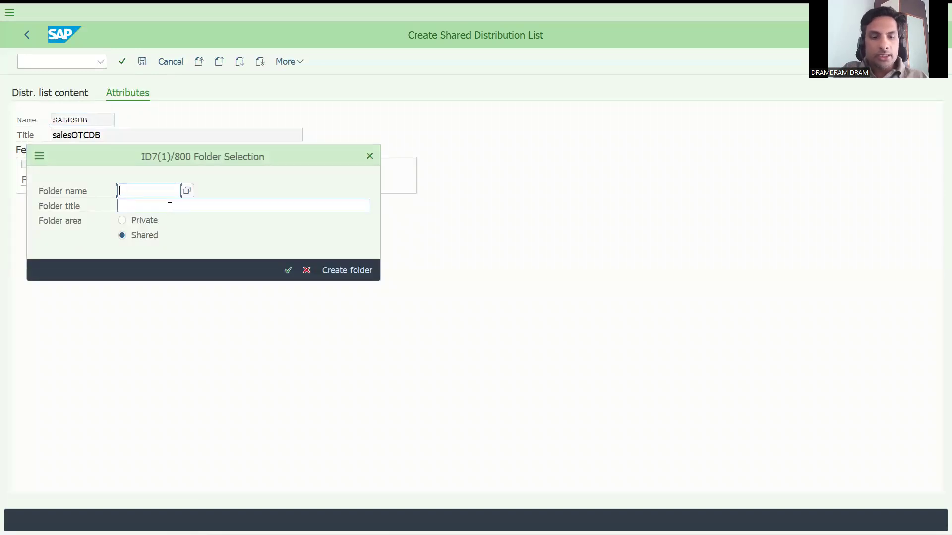
type("SALES")
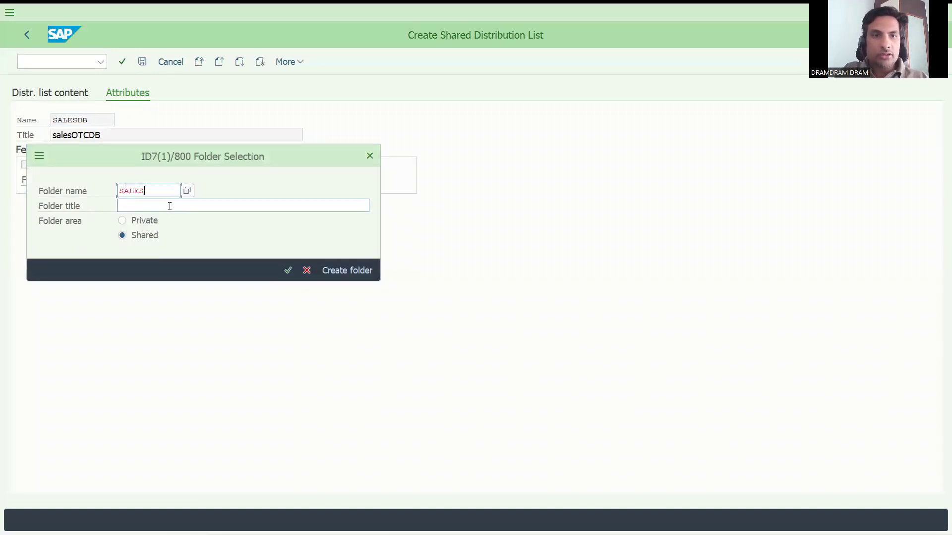
type("DB")
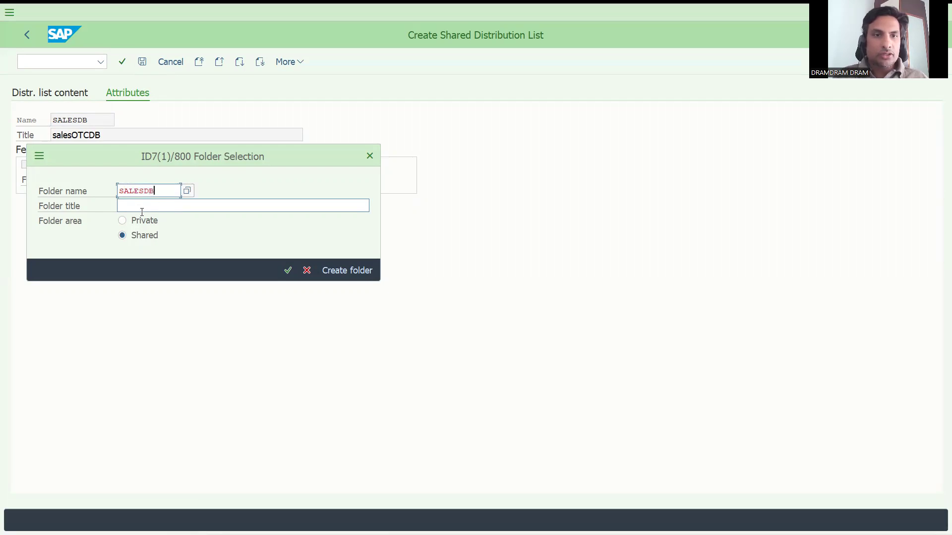
- Define shared folder SALESDB titled SALES DISTRIBUTIONLIST and bring up Create folder
left_click(141, 208)
left_click(162, 192)
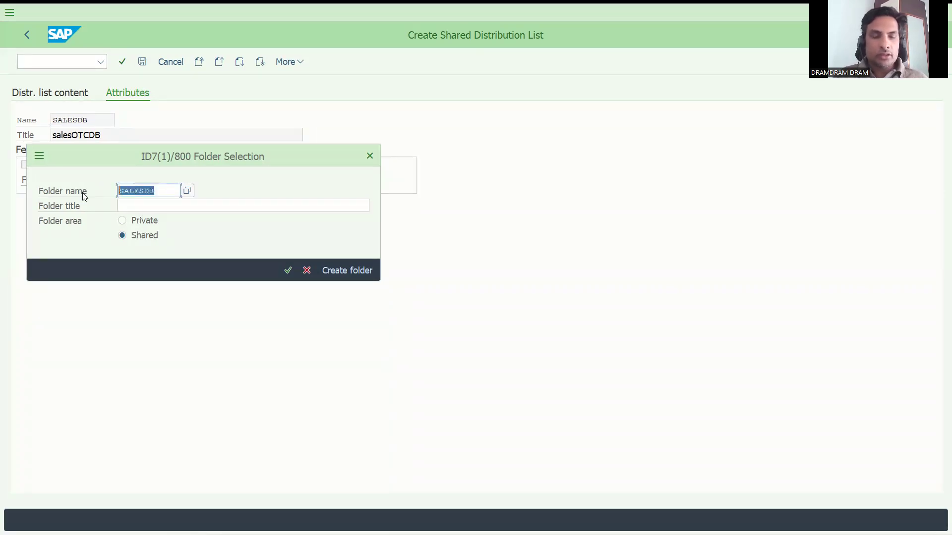
left_click(161, 205)
type("SAL")
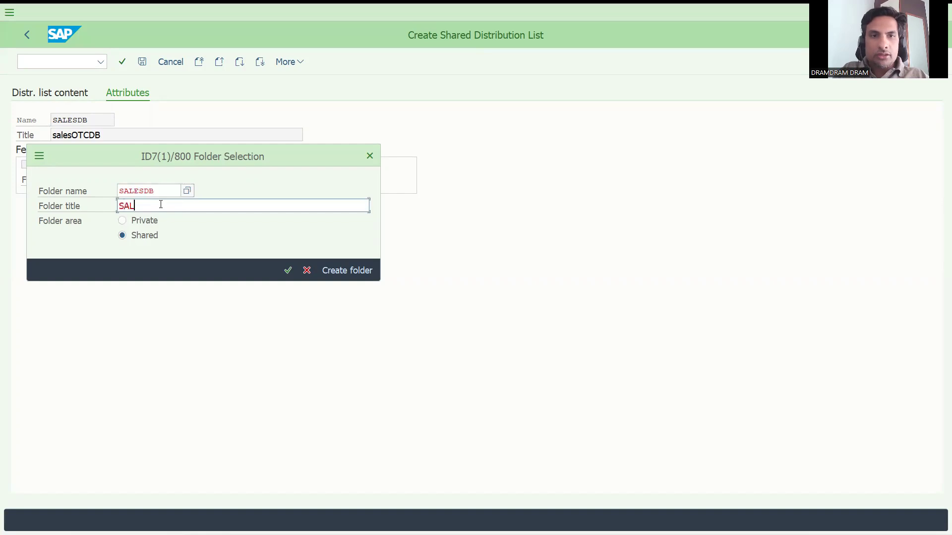
type("ES DISTRI")
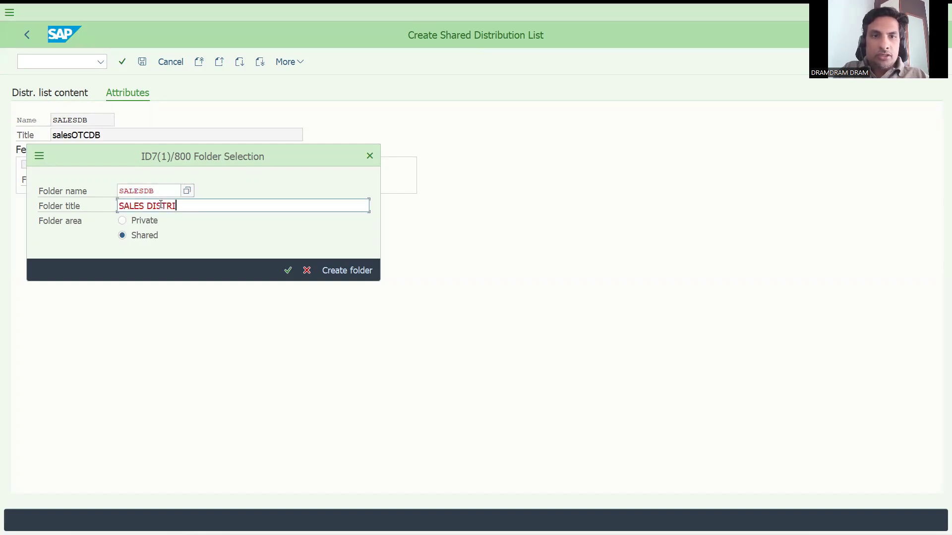
type("NUTI")
key("BackSpace")
key("BackSpace")
key("BackSpace")
key("BackSpace")
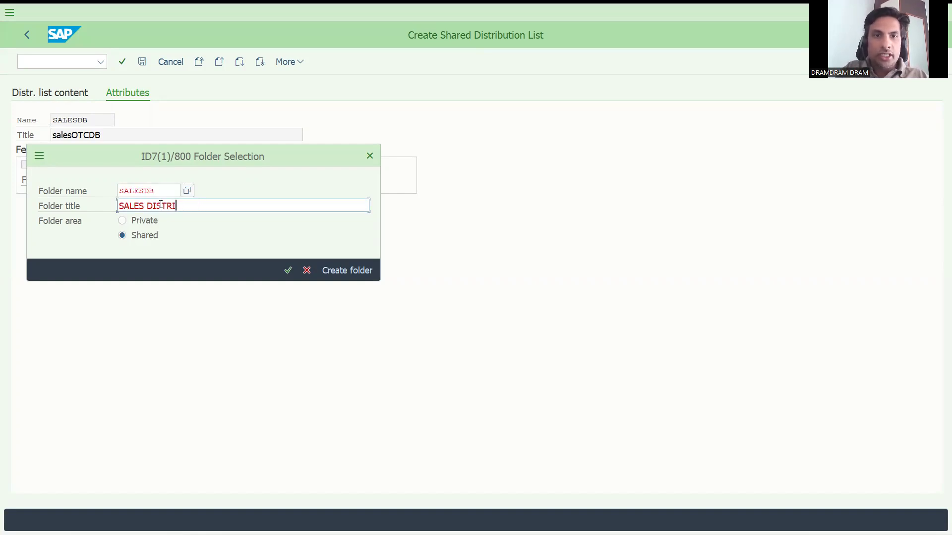
type("BUTION")
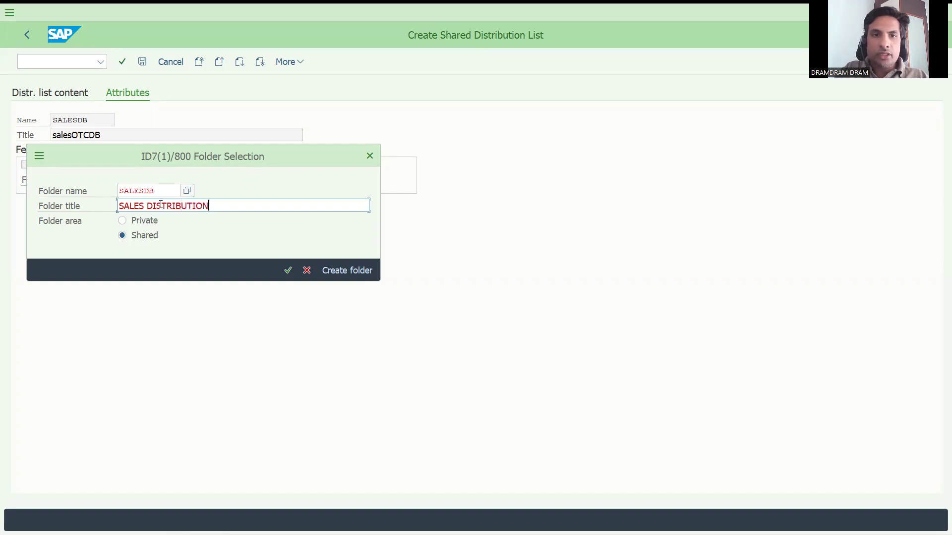
type("LIST")
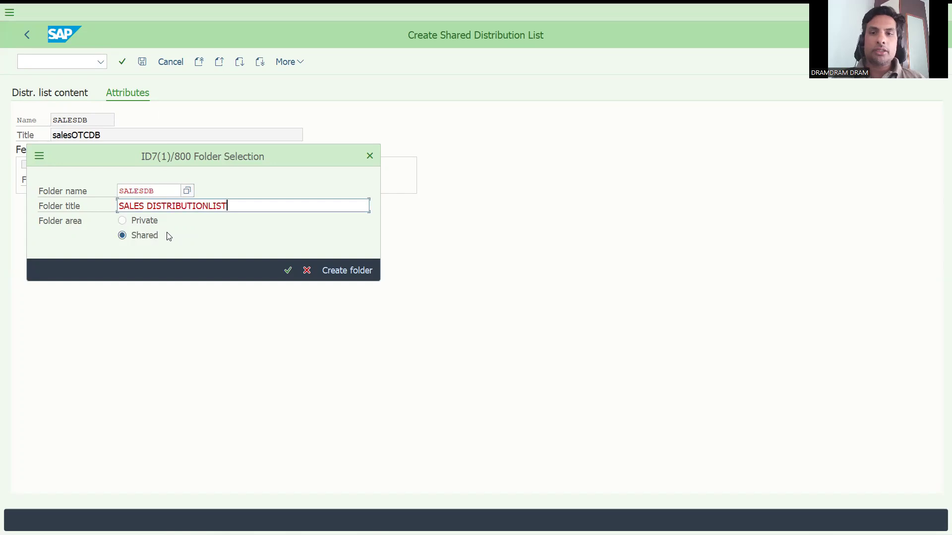
left_click(343, 271)
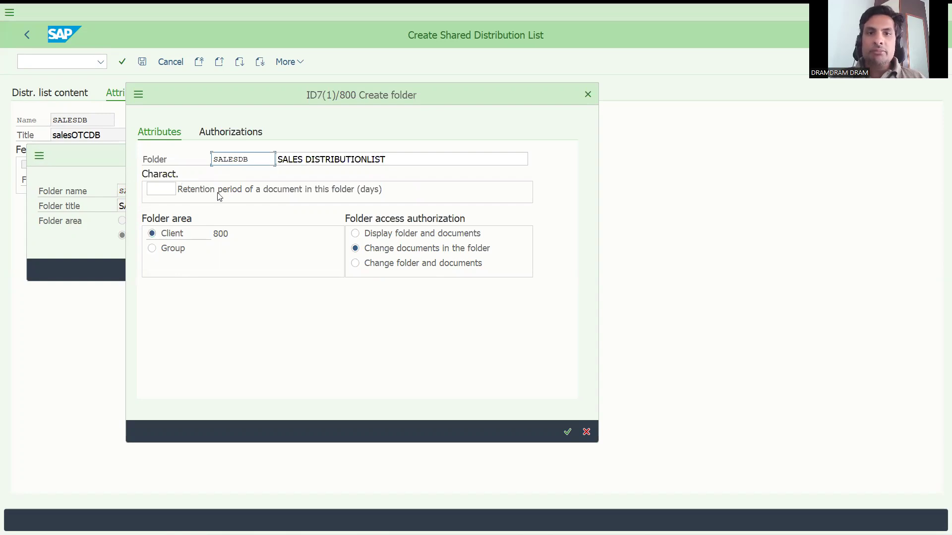
- Confirm creating folder SALESDB and close Folder Selection with it assigned
left_click(158, 189)
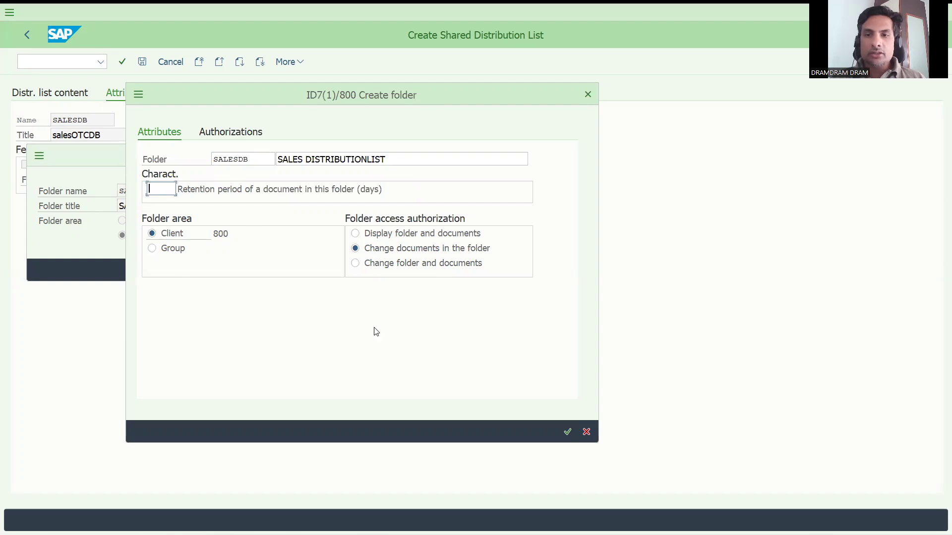
left_click(568, 433)
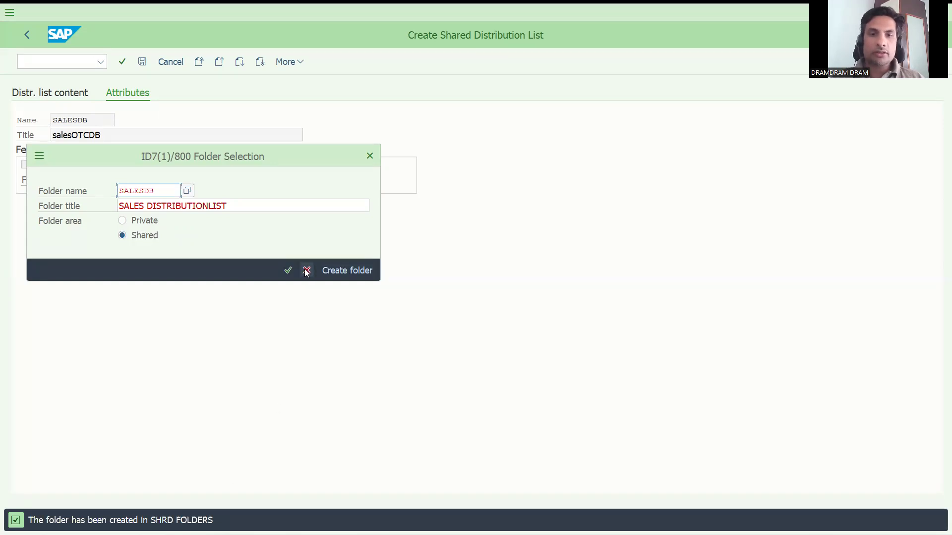
left_click(287, 271)
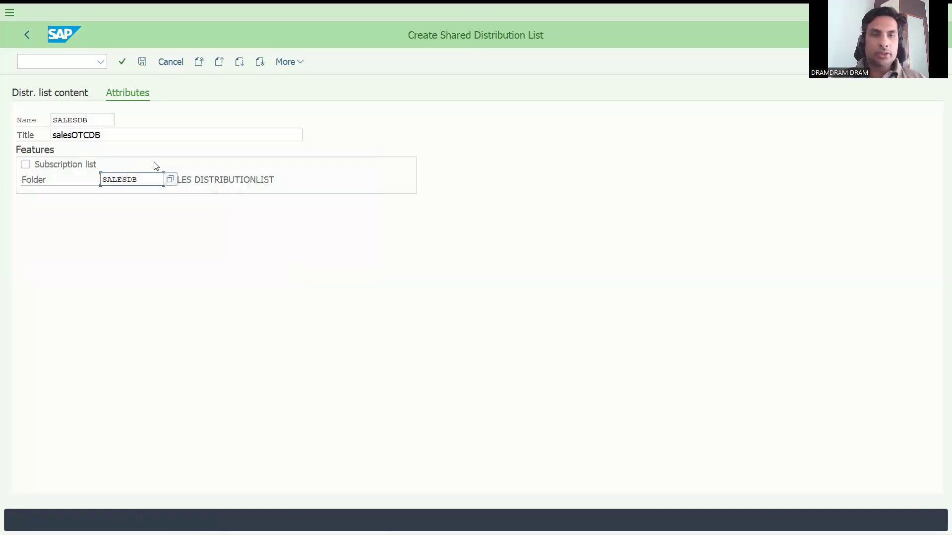
- On the Distr. list content tab, enter the two Gmail addresses as recipients
left_click(50, 92)
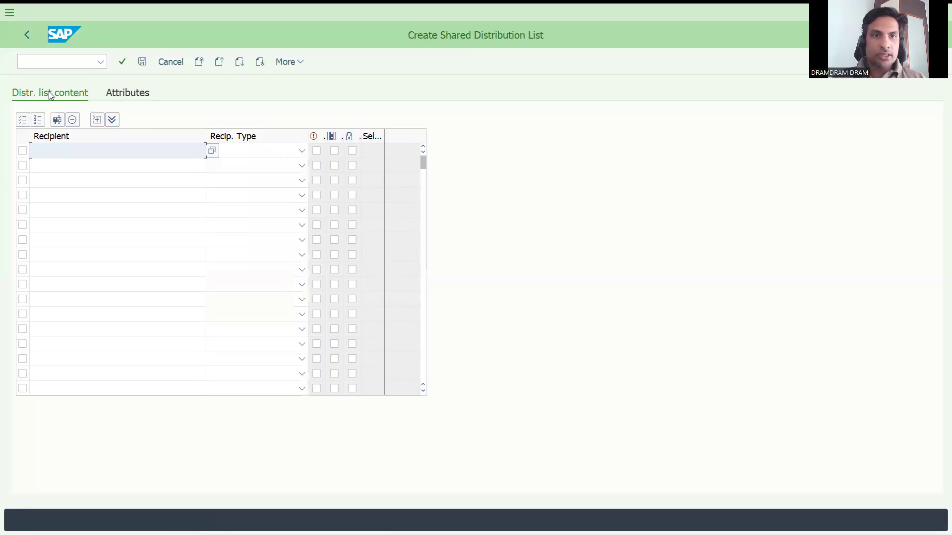
left_click(138, 153)
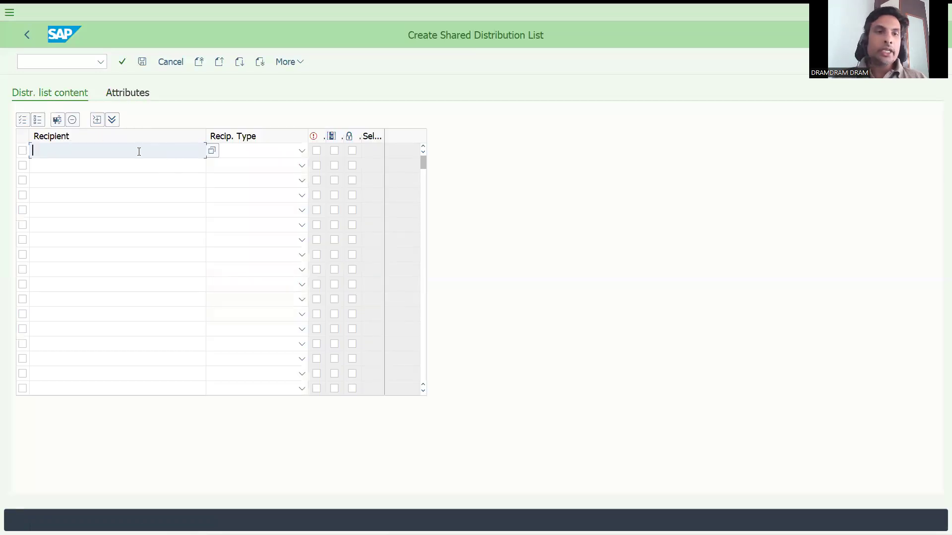
type("JG")
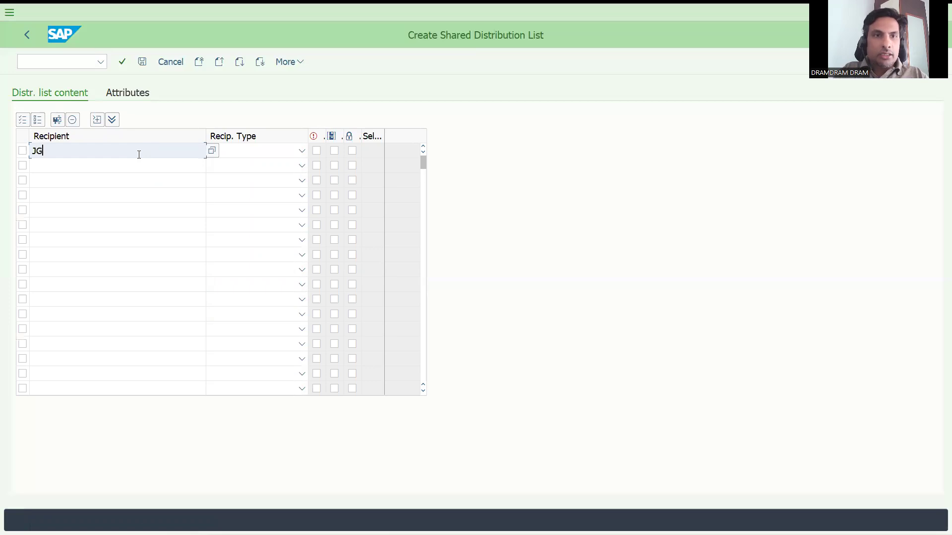
key("BackSpace")
key("BackSpace")
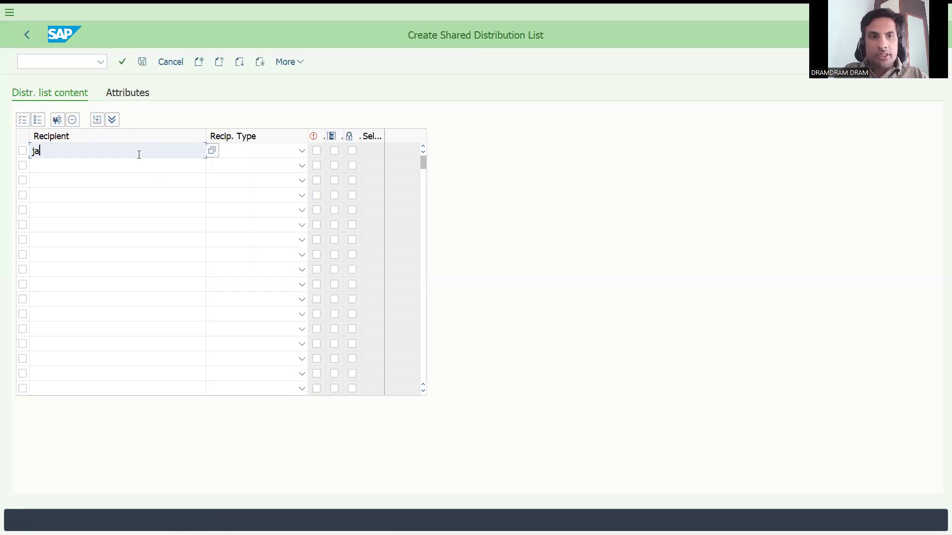
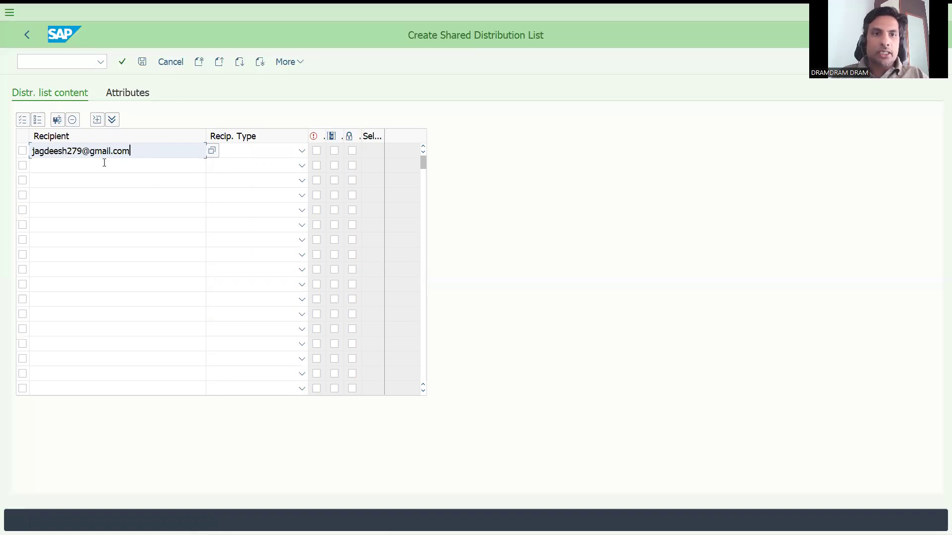
left_click(104, 162)
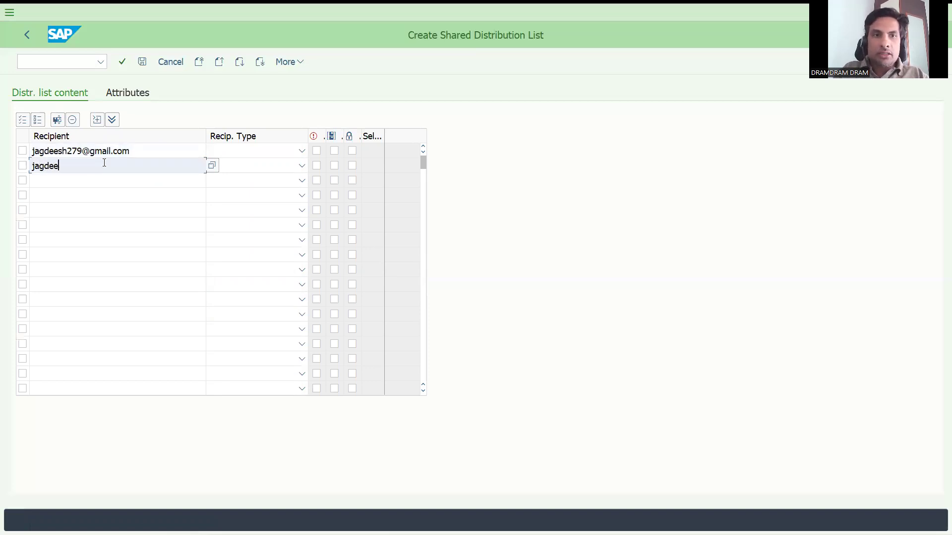
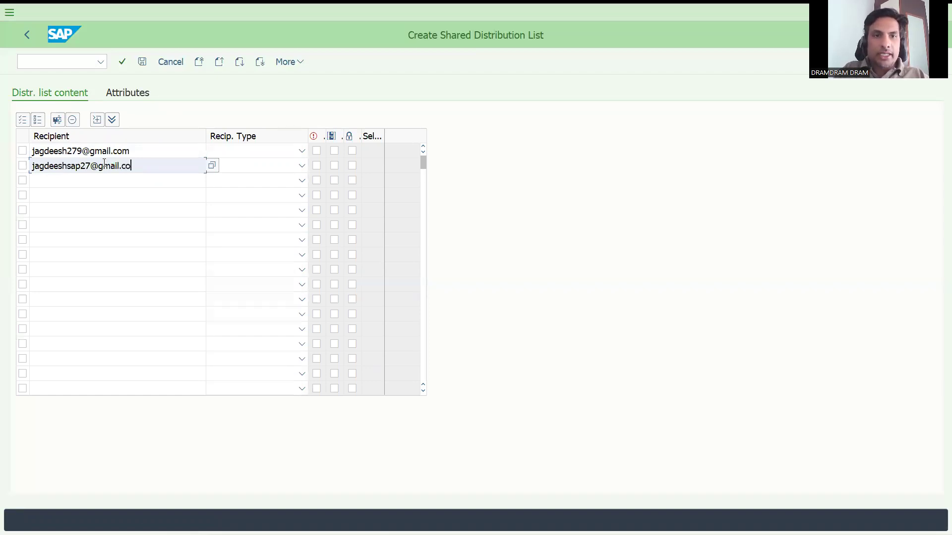
left_click(242, 151)
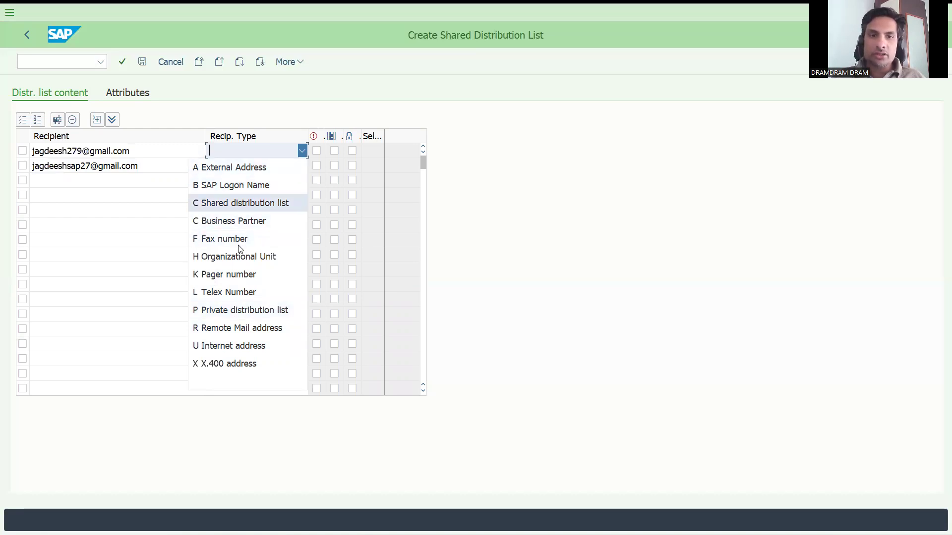
- Set both recipients to 'U Internet address' and save the salesOTCDB list
left_click(236, 347)
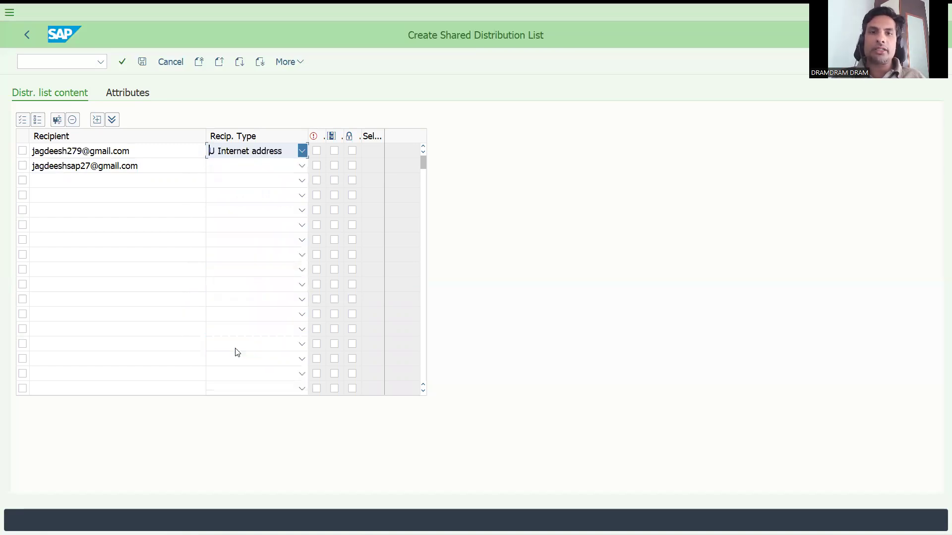
left_click(302, 166)
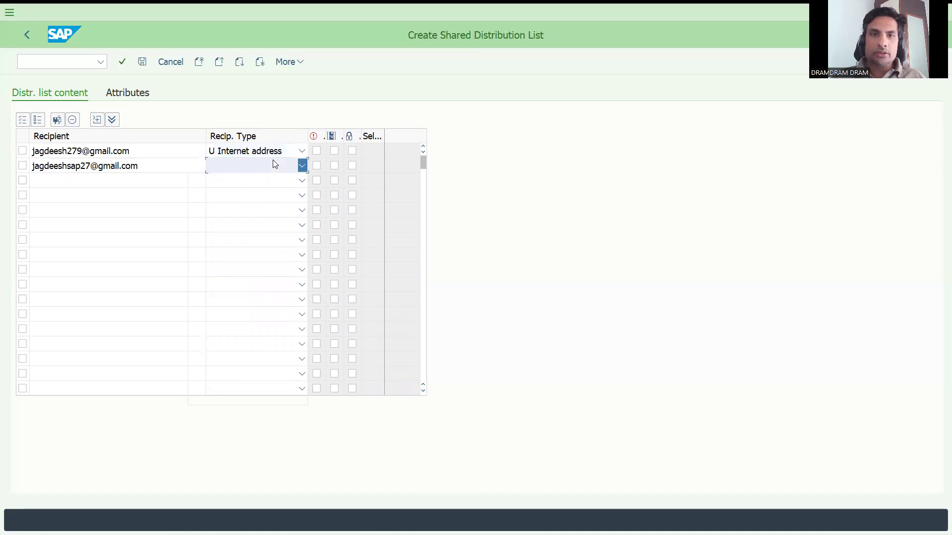
left_click(237, 360)
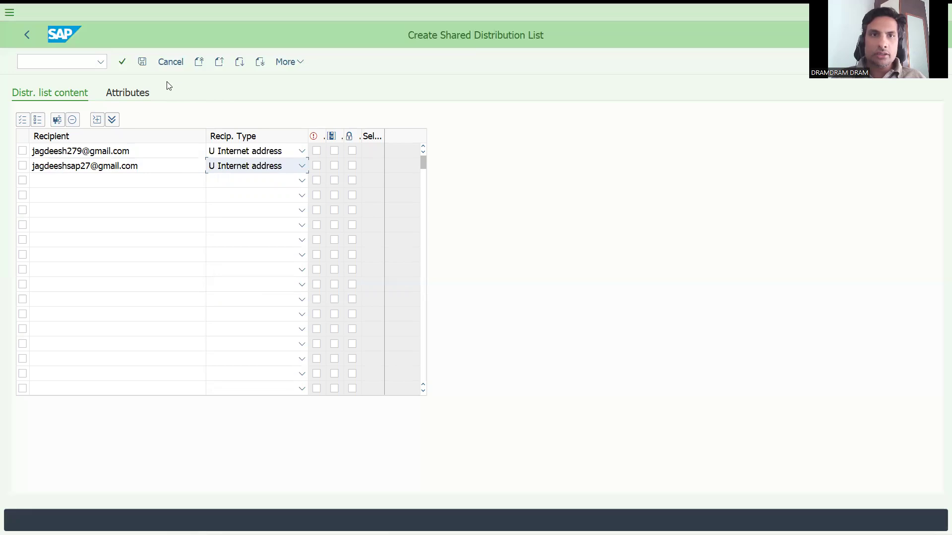
left_click(141, 62)
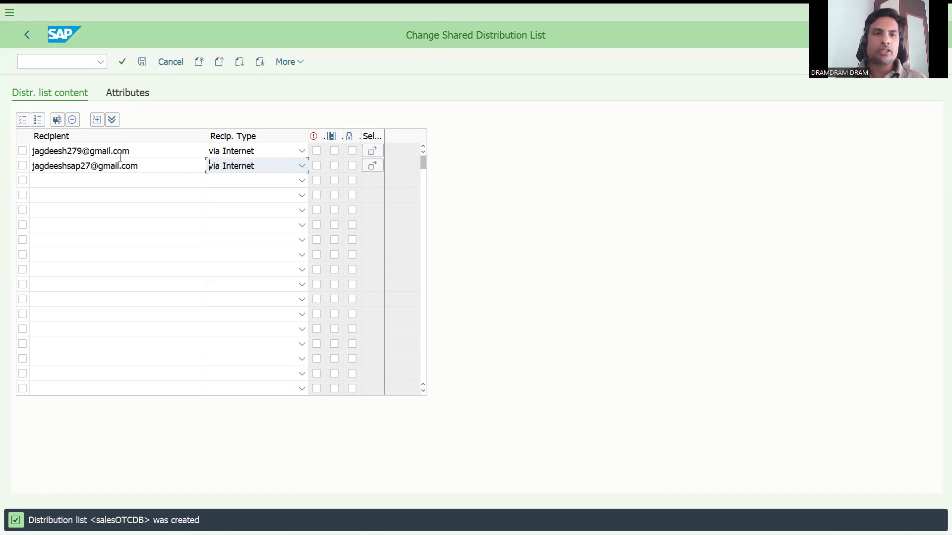
- Flag the recipients for express sending and confirm the change
left_click(106, 195)
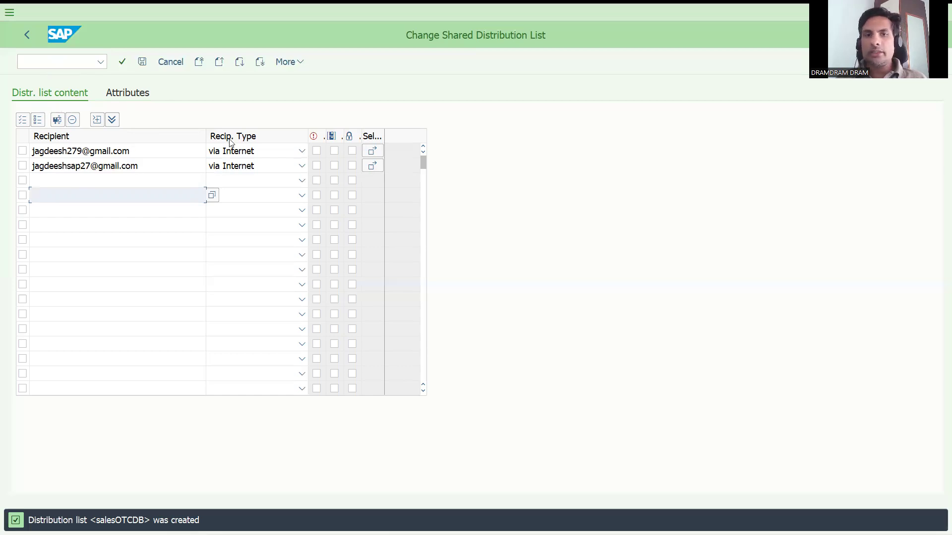
left_click(317, 151)
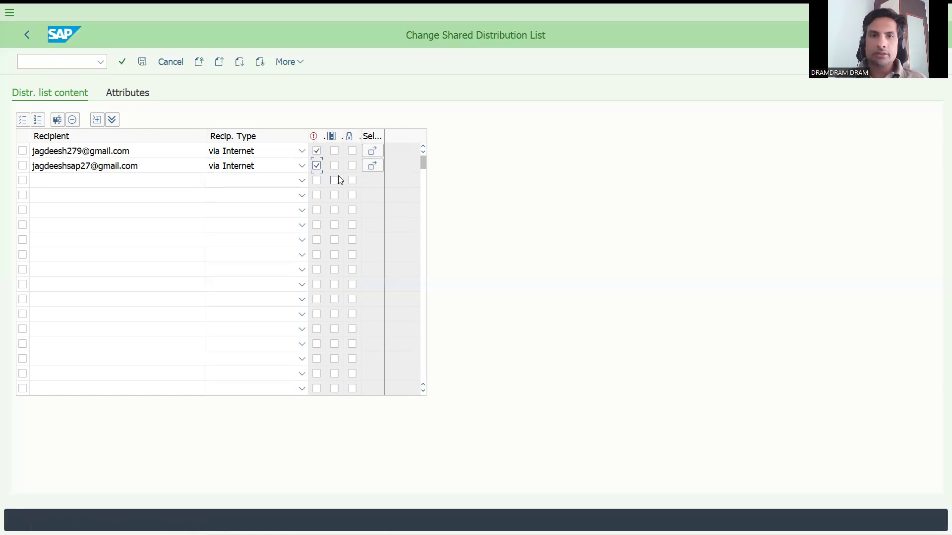
key("Return")
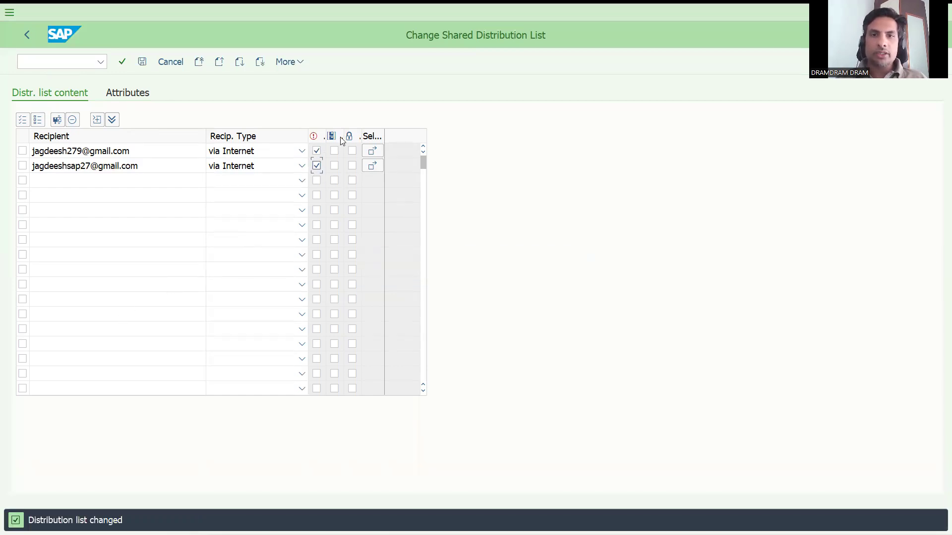
- Review the first recipient's internet address details, then widen the selection column
left_click(371, 151)
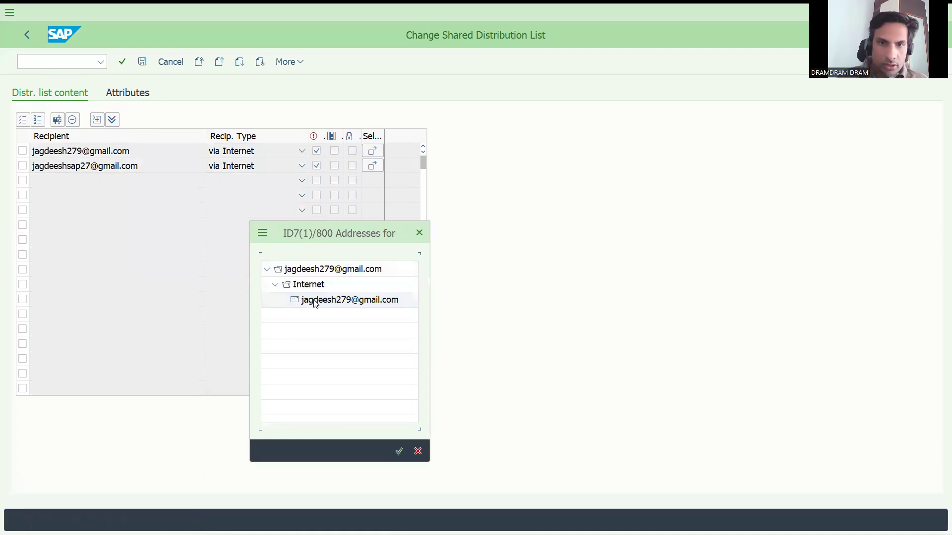
left_click(315, 301)
left_click(309, 285)
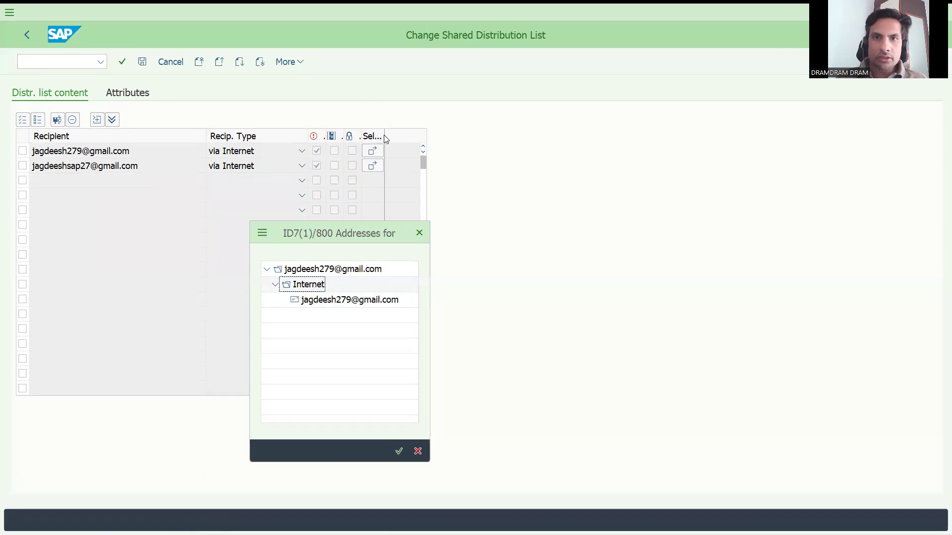
left_click(420, 233)
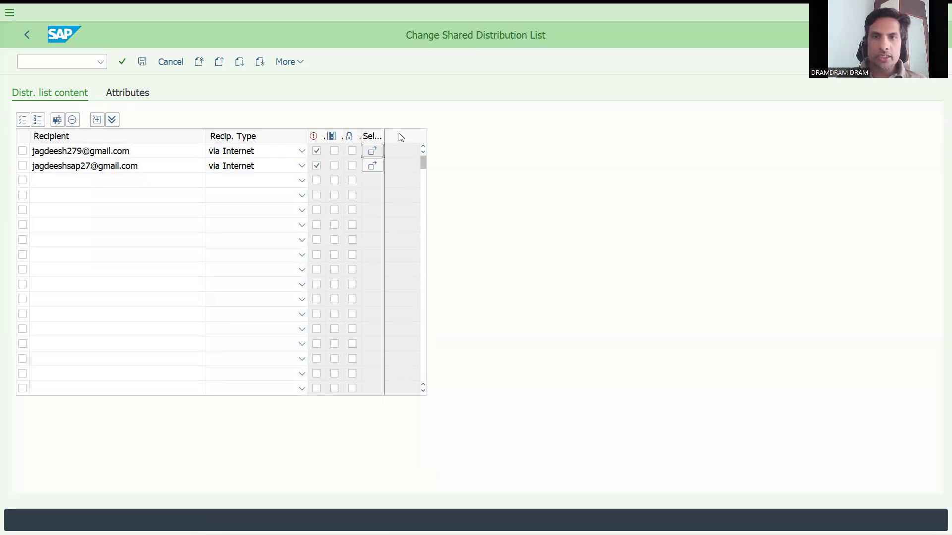
left_click_drag(383, 142, 420, 141)
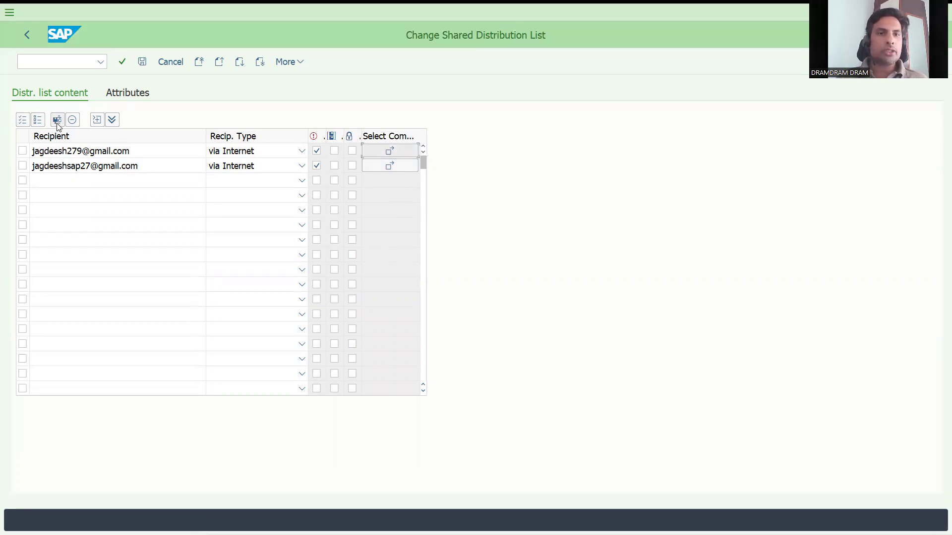
left_click(23, 152)
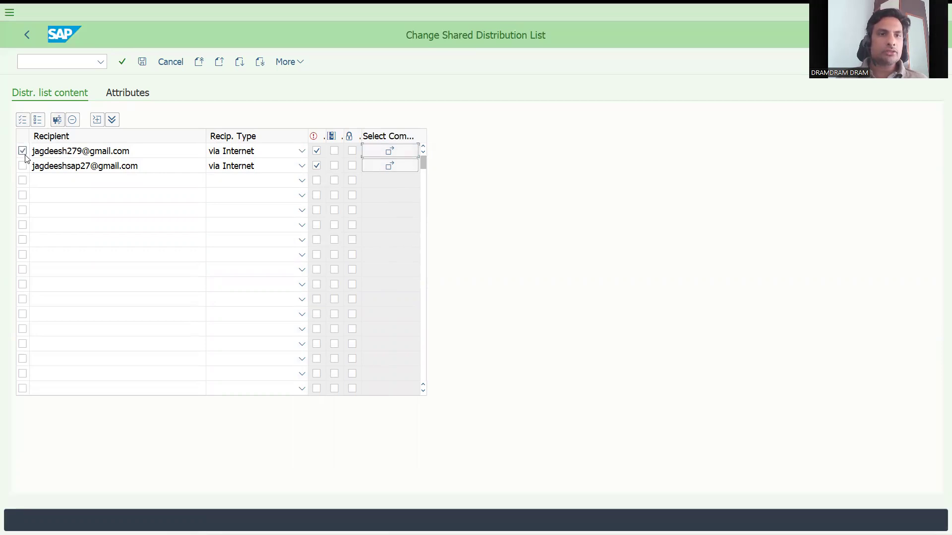
left_click(58, 118)
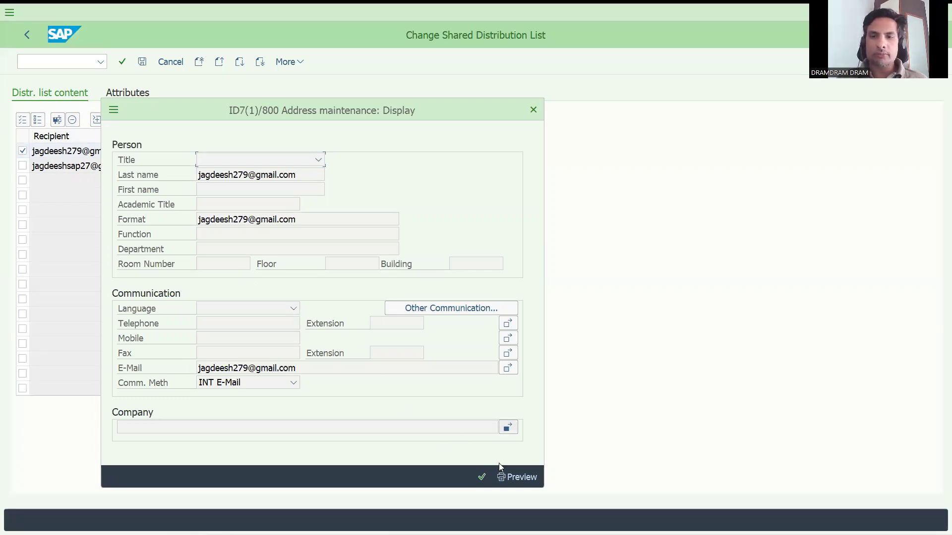
left_click(516, 477)
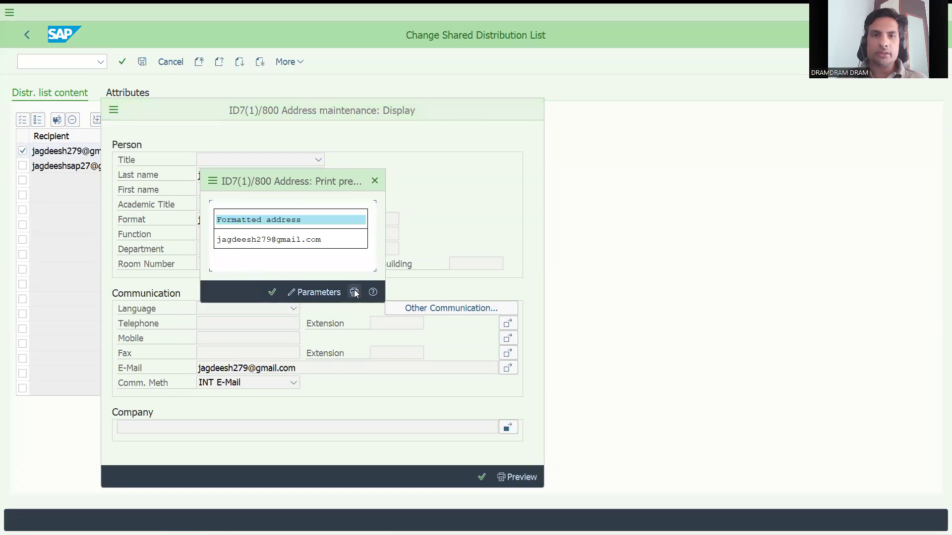
left_click(354, 292)
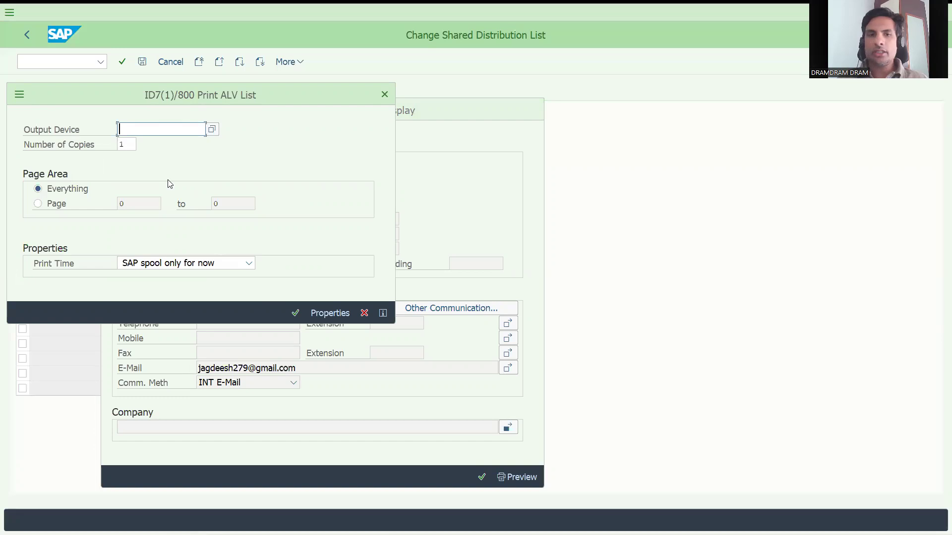
left_click(365, 314)
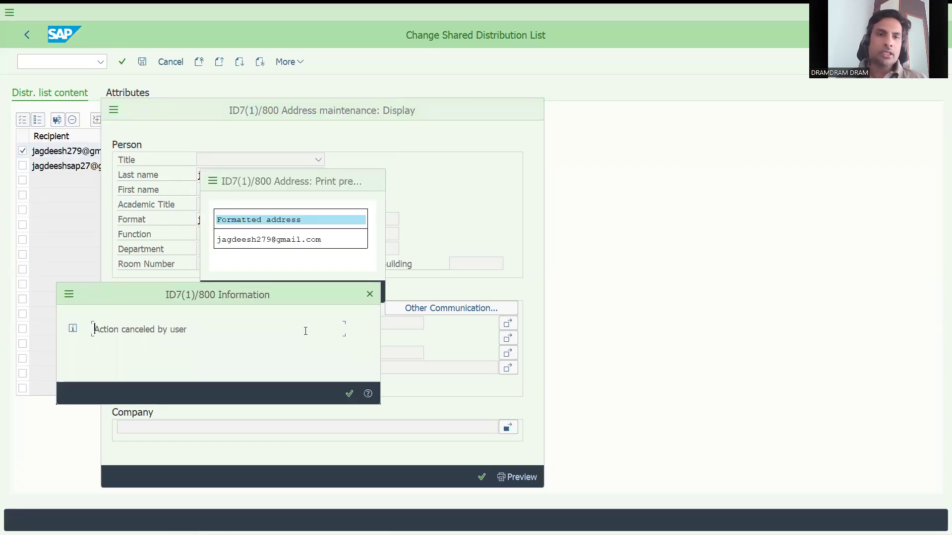
left_click(349, 394)
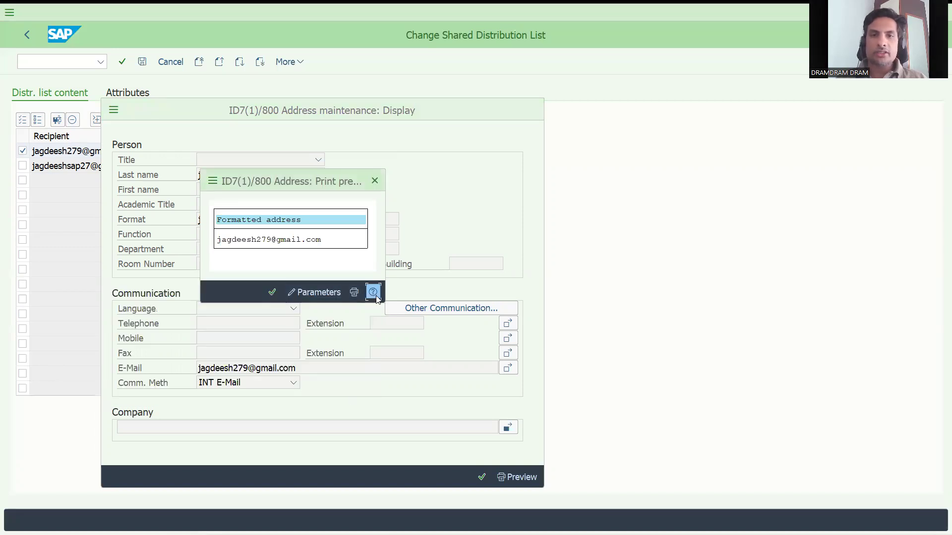
left_click(373, 292)
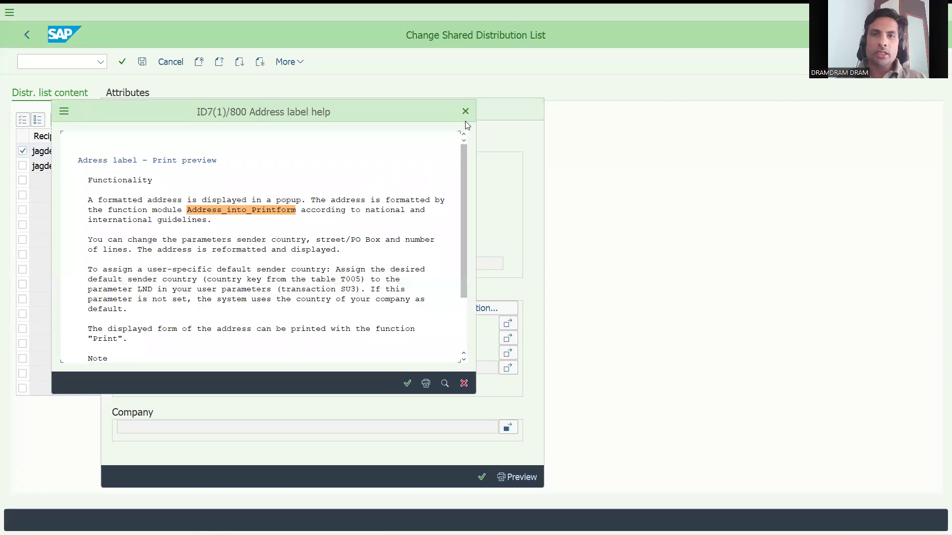
left_click(465, 114)
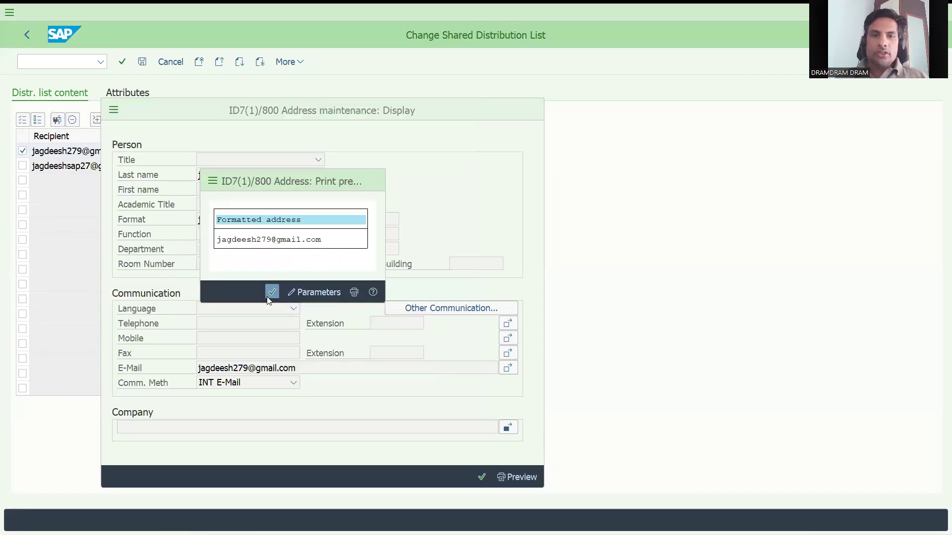
left_click(272, 292)
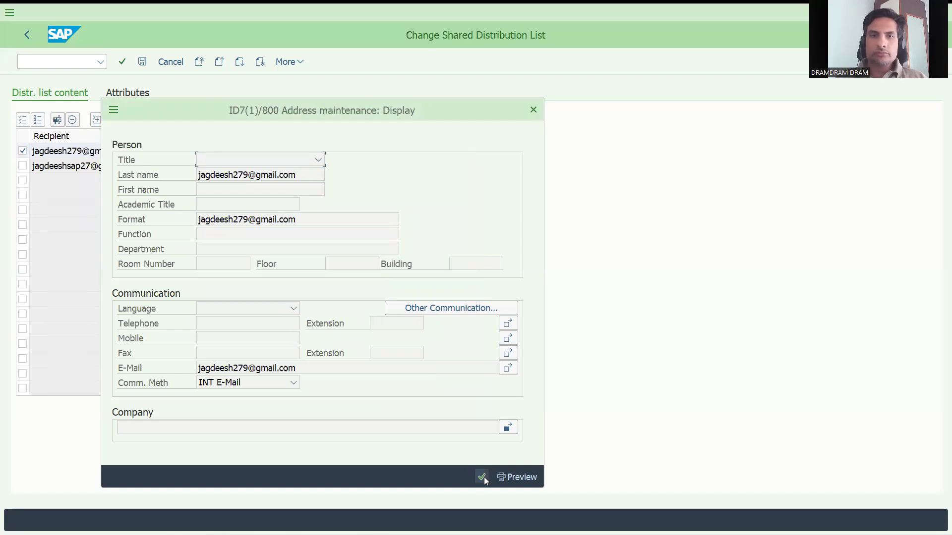
key("Escape")
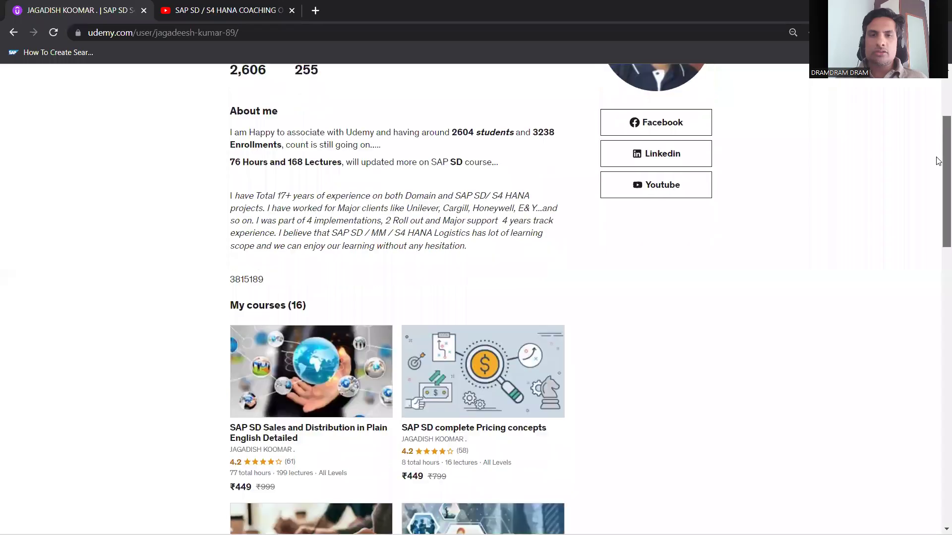
scroll(937, 171, "down", 5)
left_click_drag(937, 192, 937, 220)
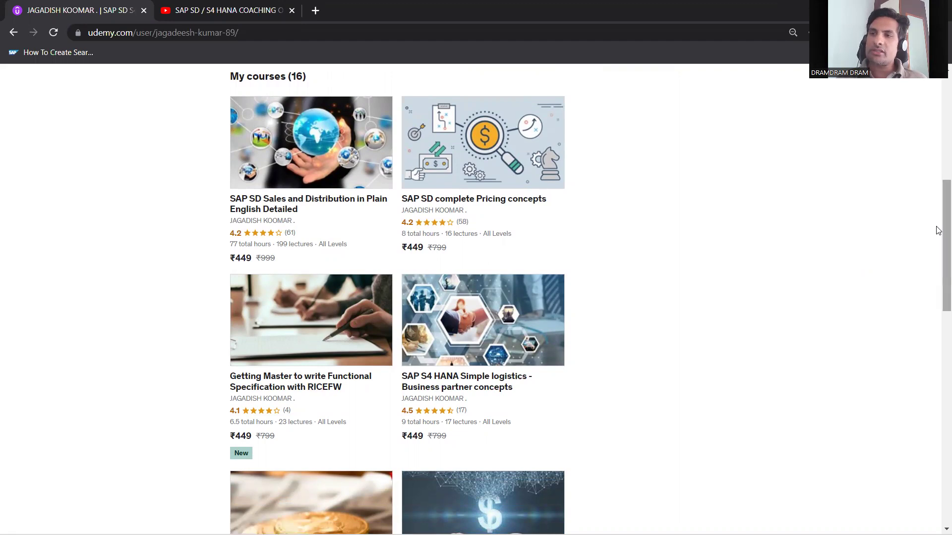
scroll(505, 242, "down", 1)
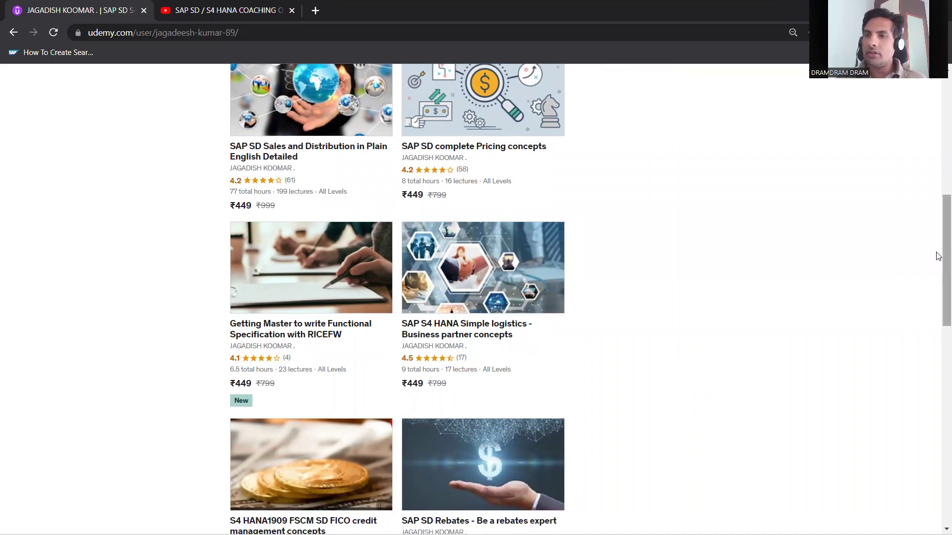
left_click_drag(937, 256, 937, 336)
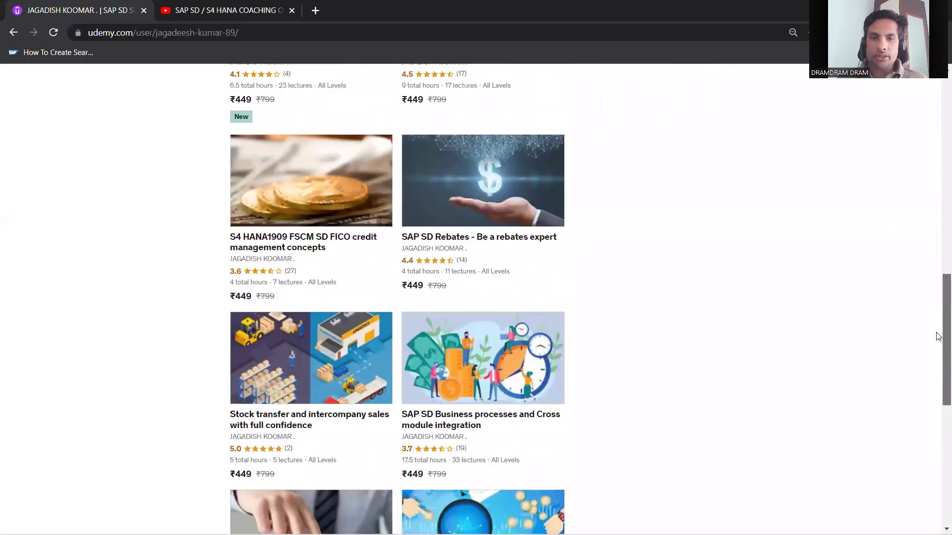
mouse_move(937, 336)
left_mouse_down()
mouse_move(938, 370)
mouse_move(938, 232)
mouse_move(938, 250)
left_mouse_up()
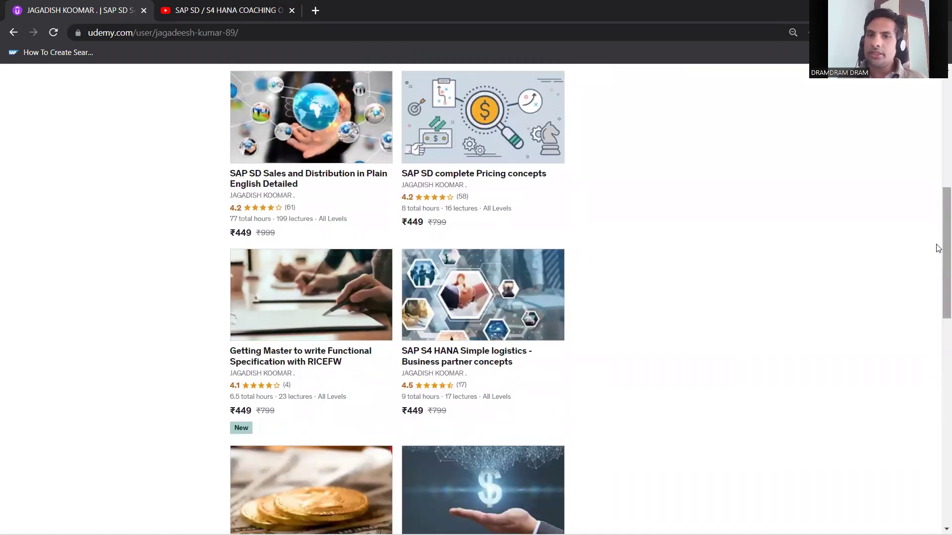
left_click_drag(938, 251, 938, 276)
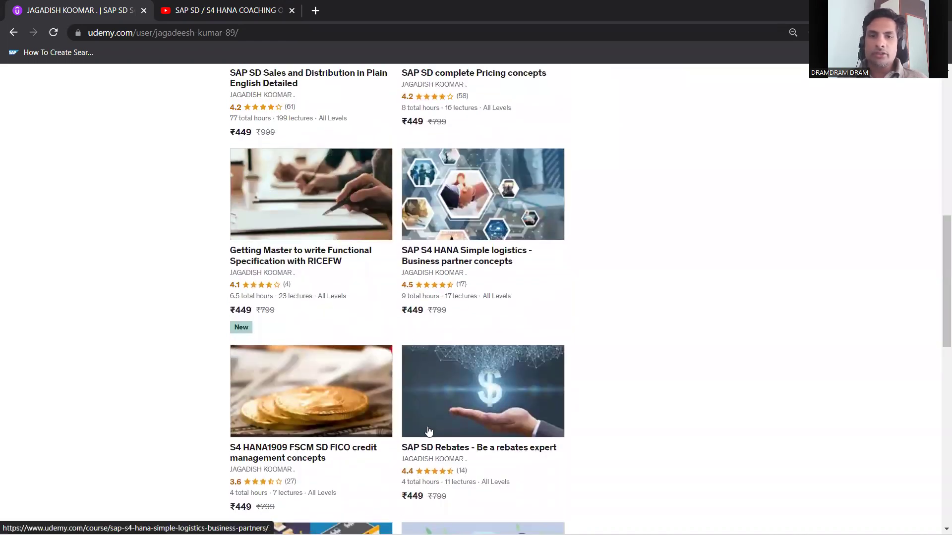
left_click_drag(938, 253, 939, 322)
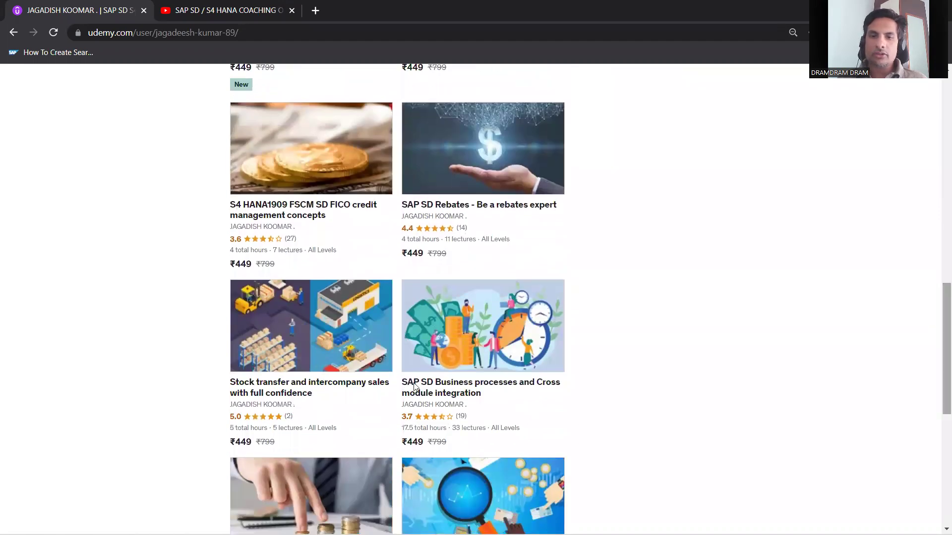
left_click_drag(938, 322, 937, 390)
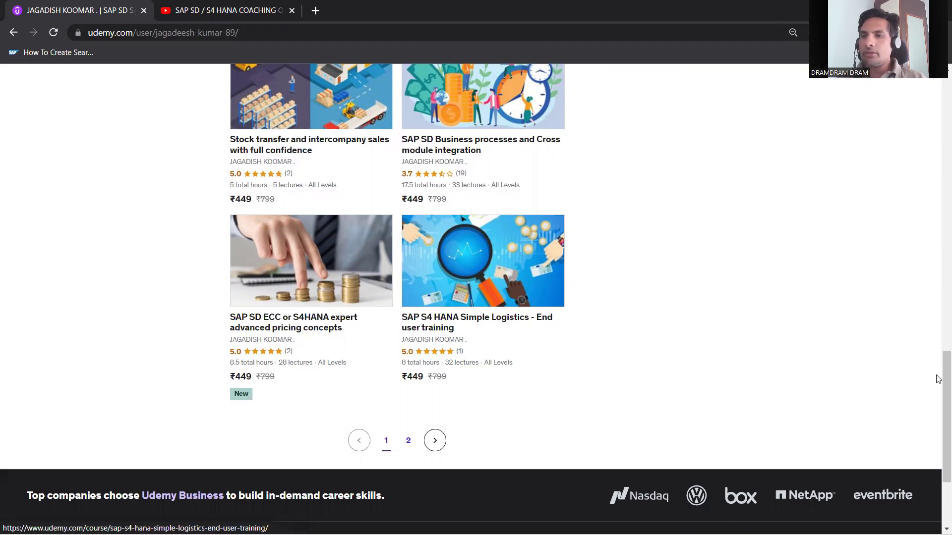
left_click_drag(937, 378, 938, 209)
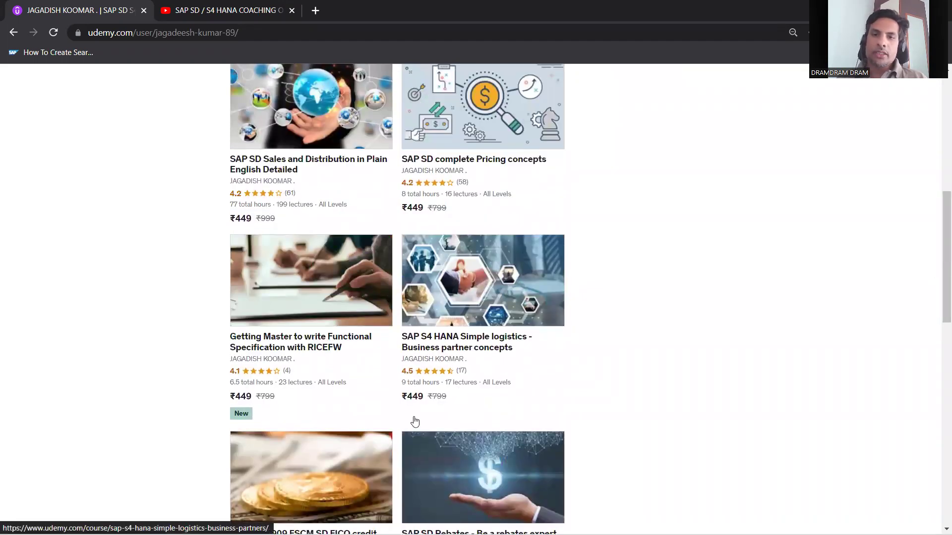
scroll(938, 252, "up", 3)
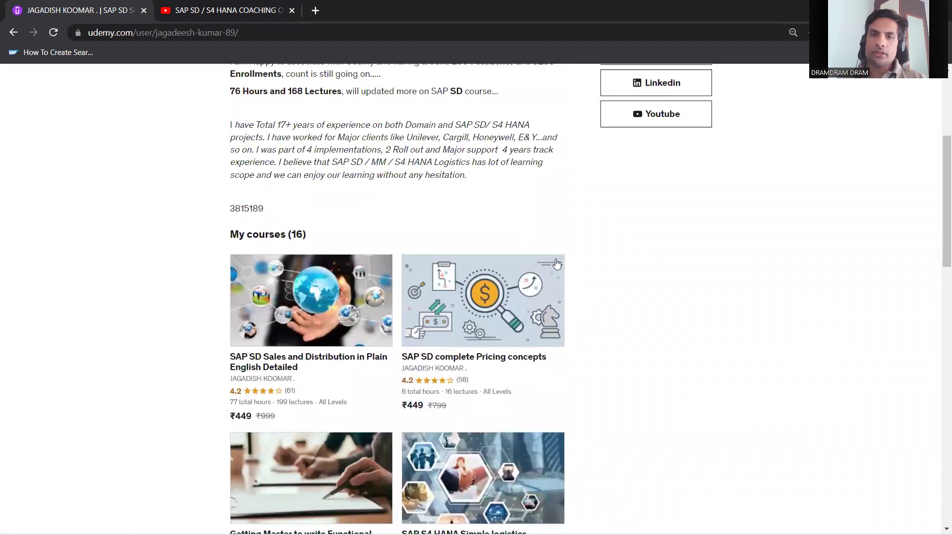